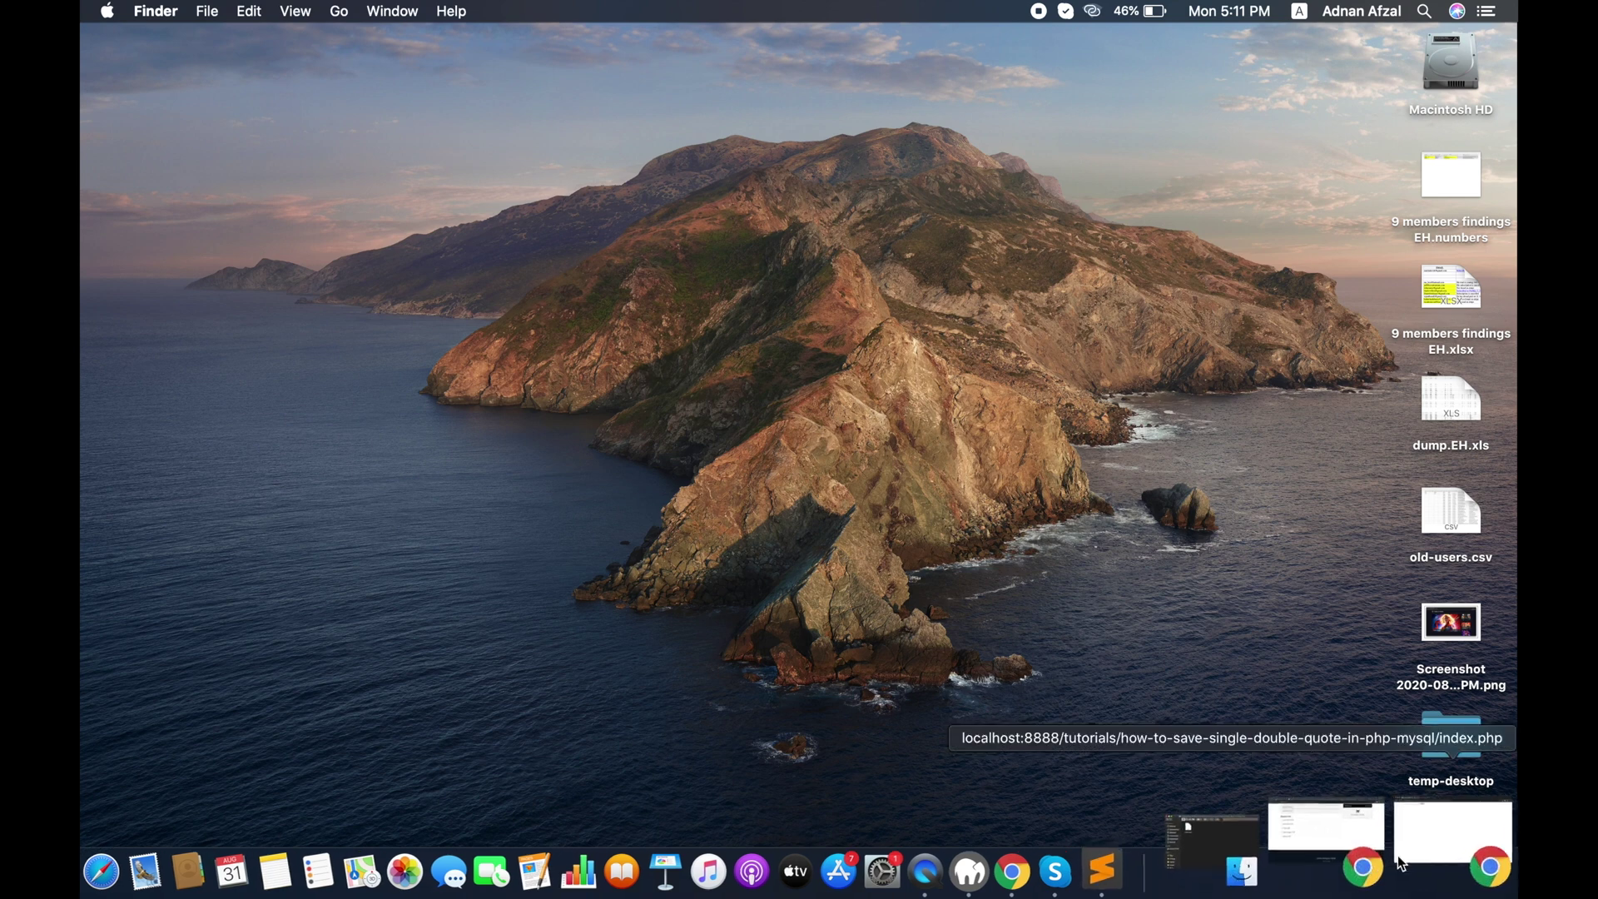
Step: Submit Ali's book name is "Warrior" in the Chrome form, hitting a MySQL syntax error, then view index.php
left_click(1406, 848)
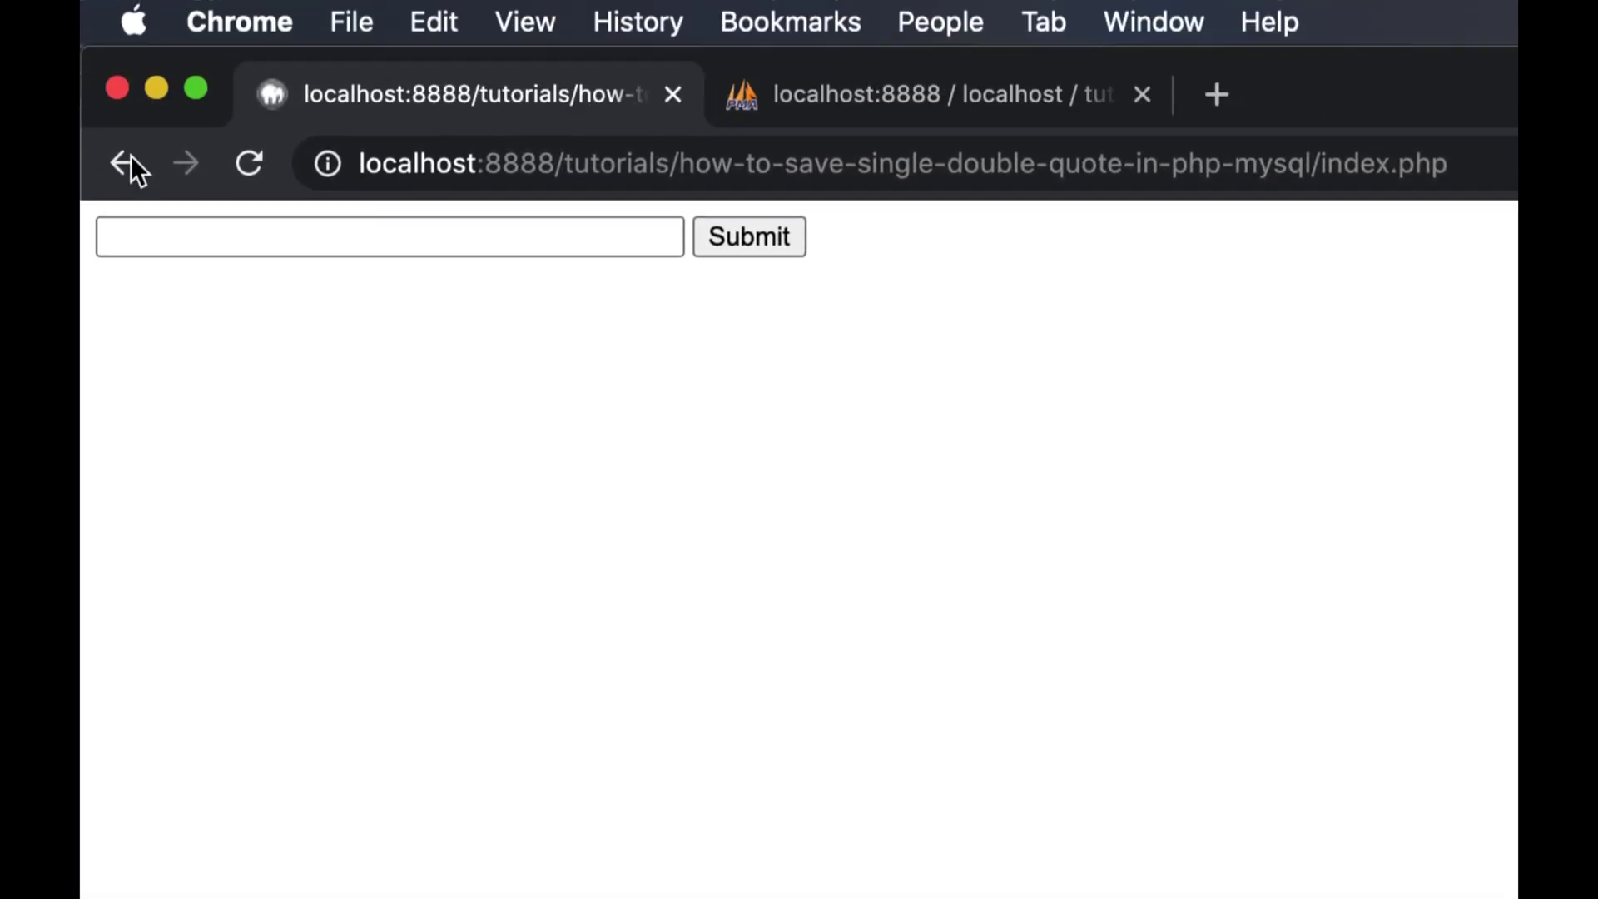
left_click(178, 226)
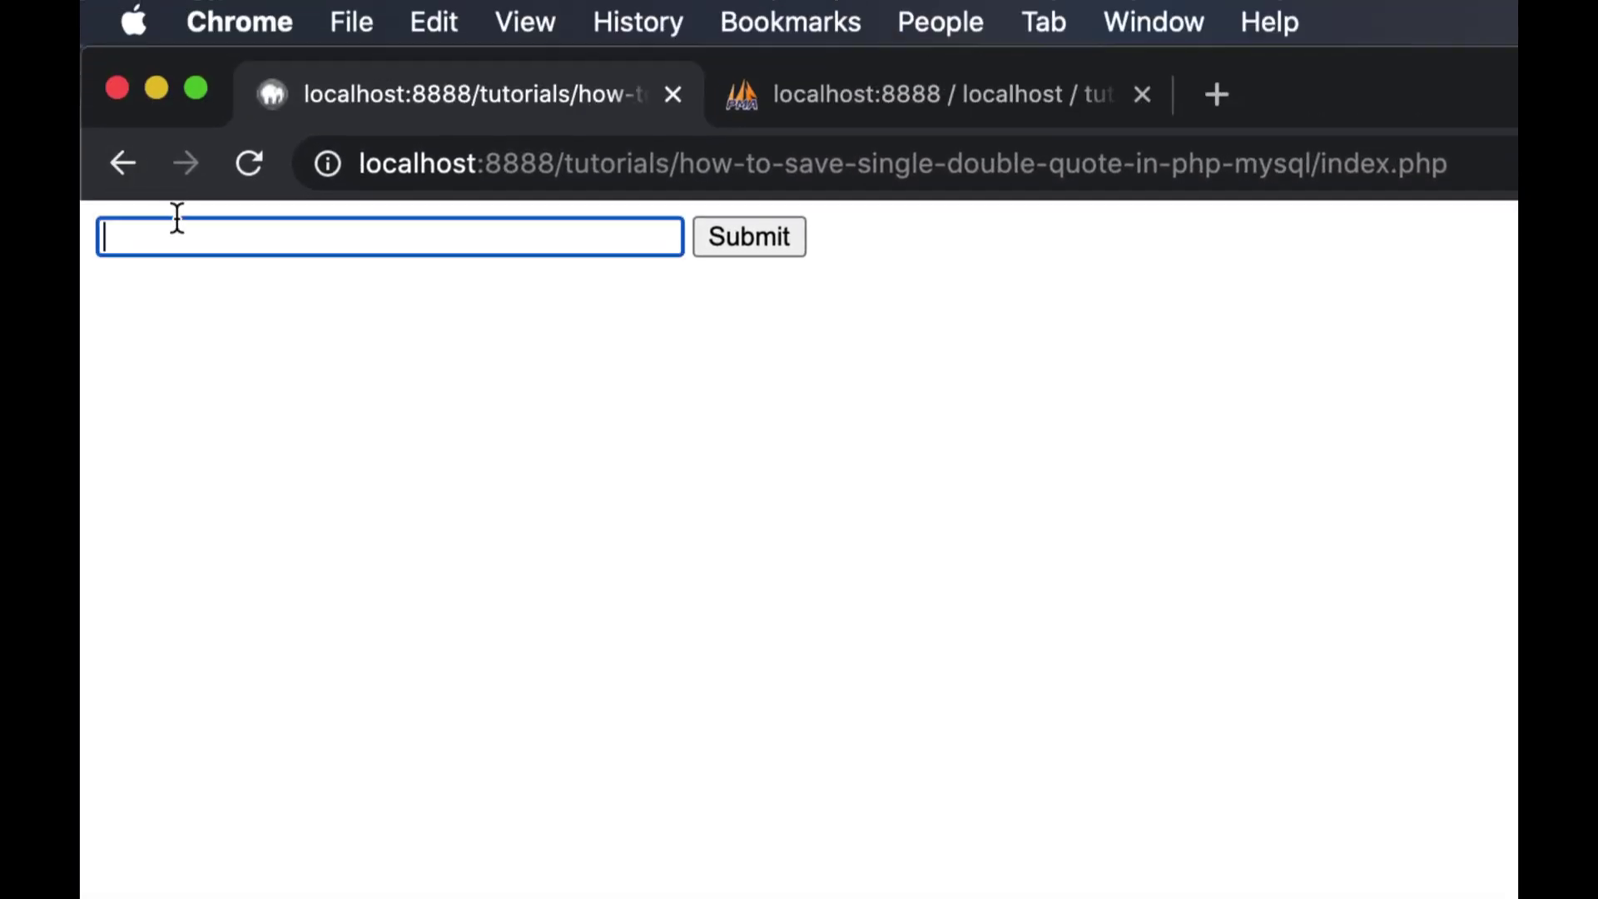
type("Ali's b")
type("ook name is \"Warrior")
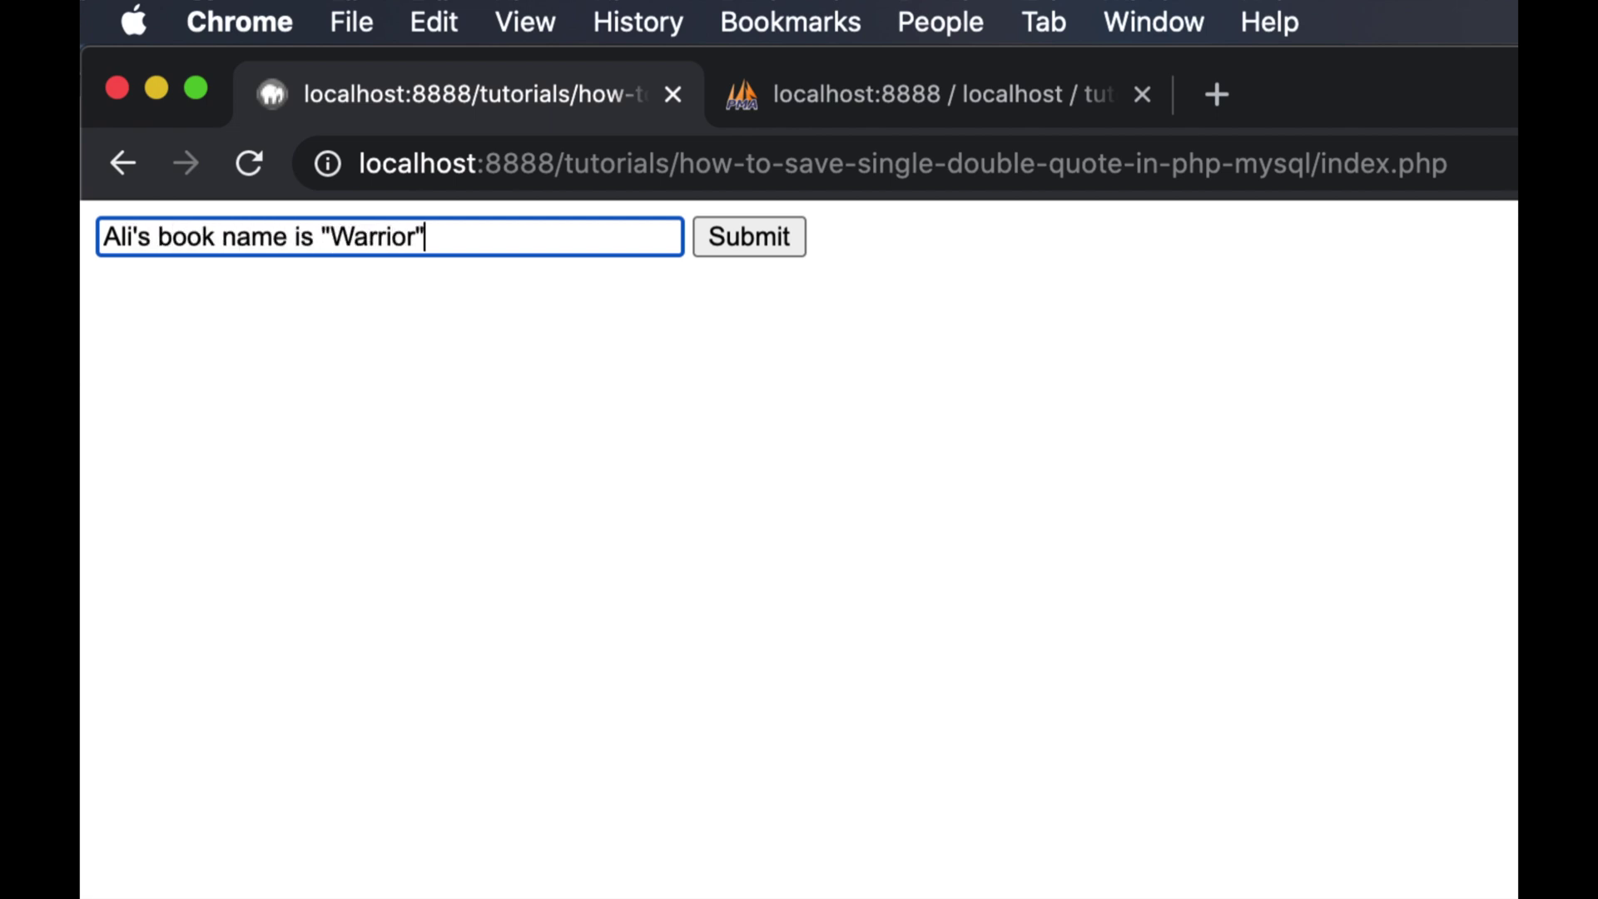
left_click(708, 250)
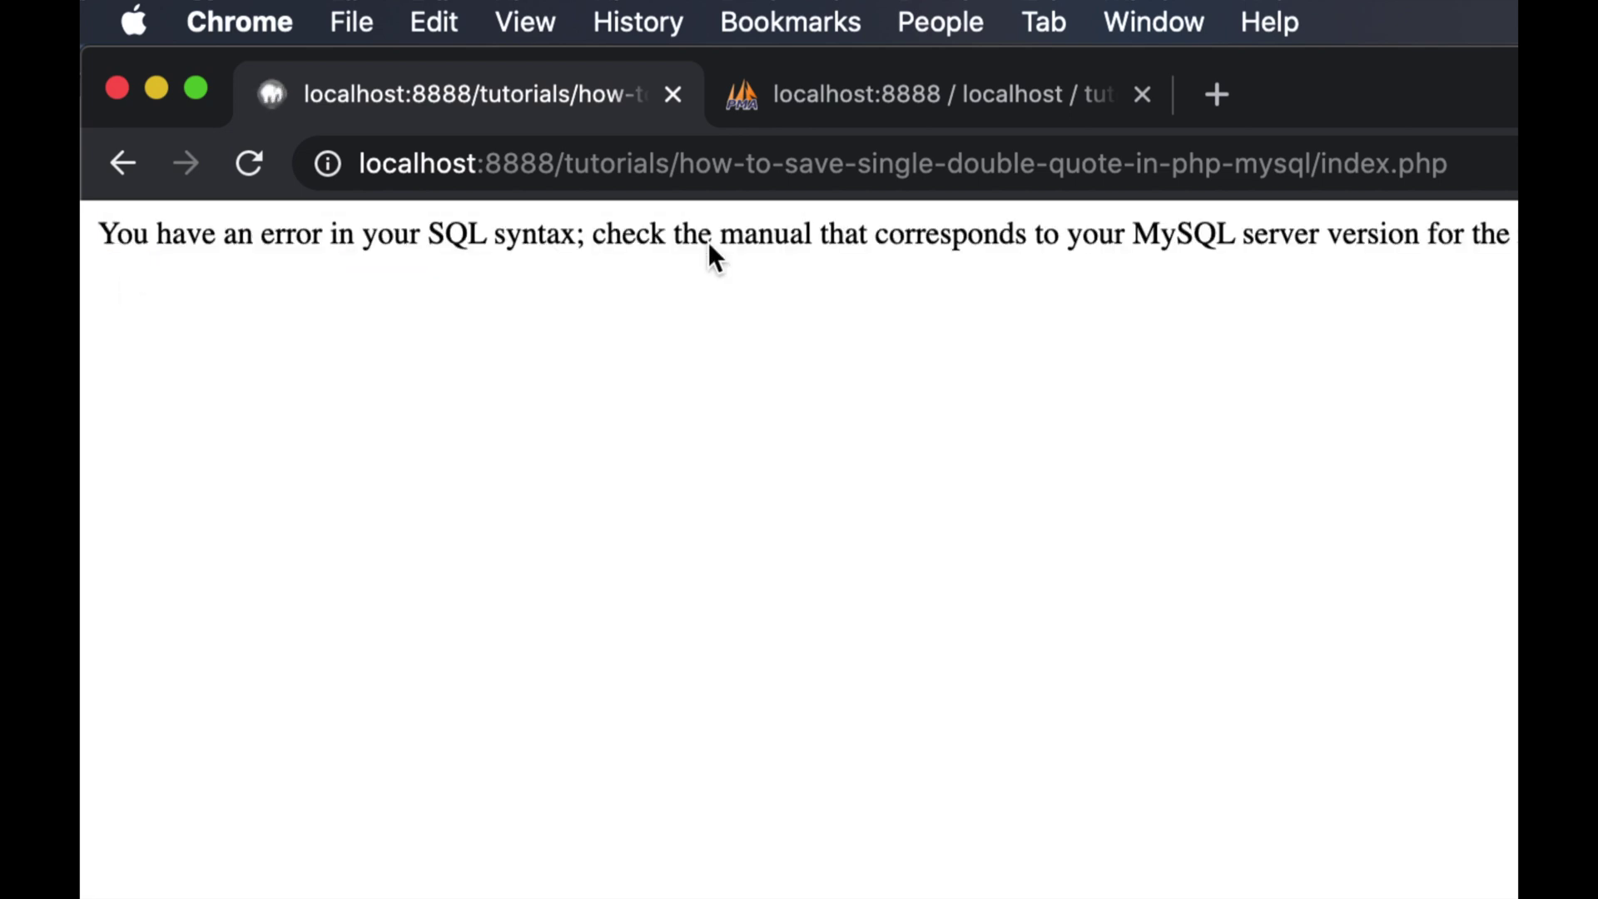
scroll(663, 259, "right", 1)
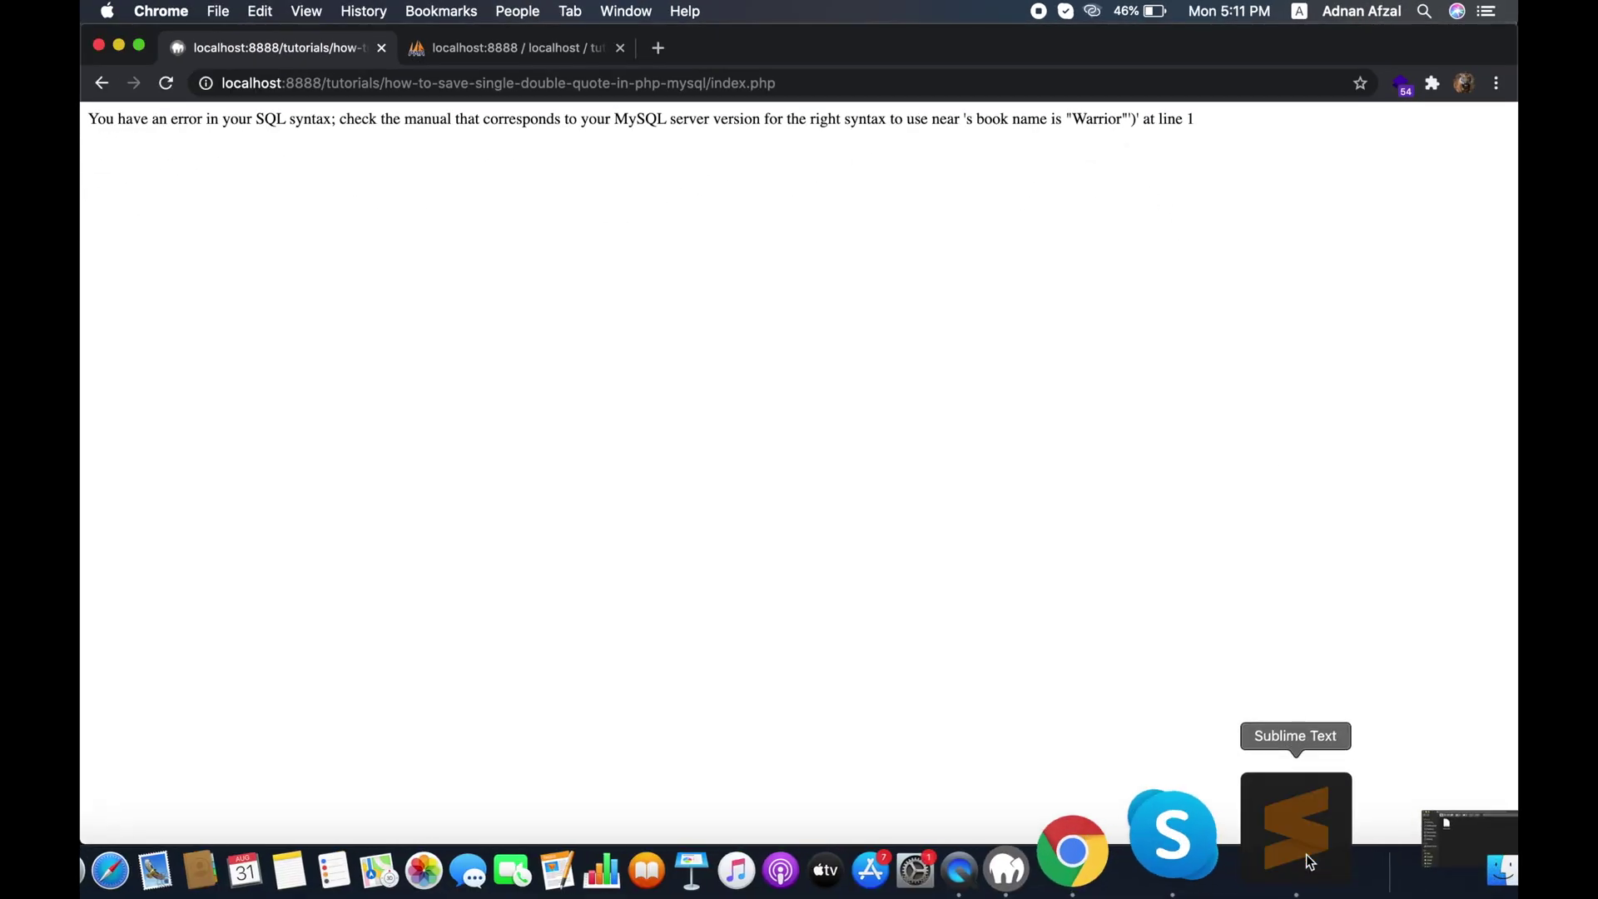
left_click(1306, 855)
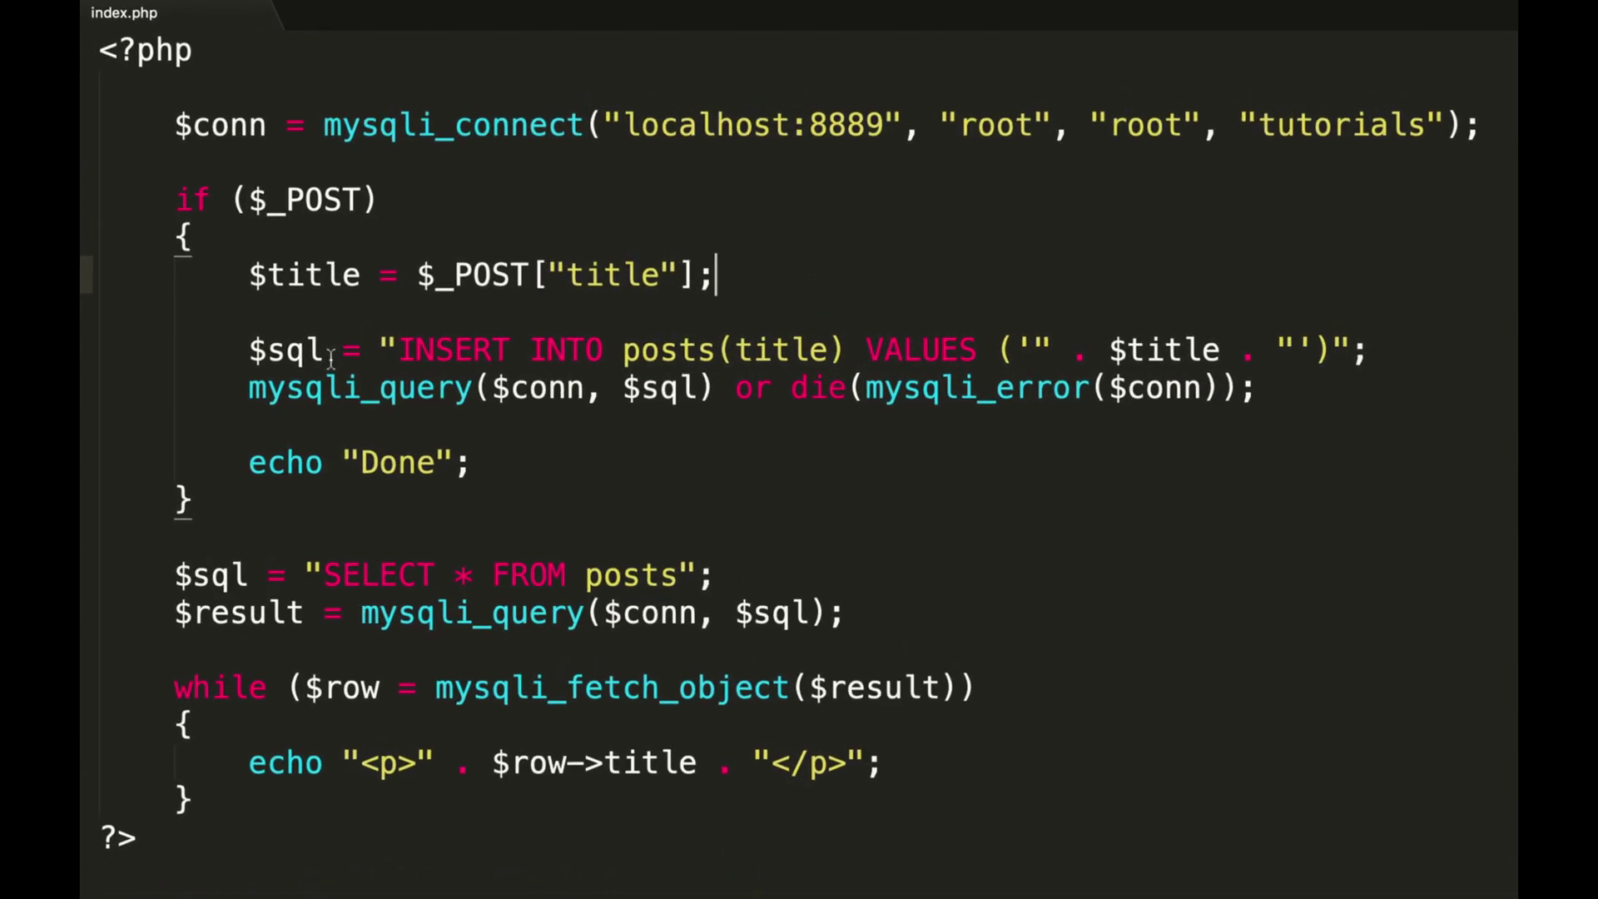
Step: Add $title = mysqli_real_escape_string($conn, $title); under the $_POST line and save index.php
key("Return")
type("$t")
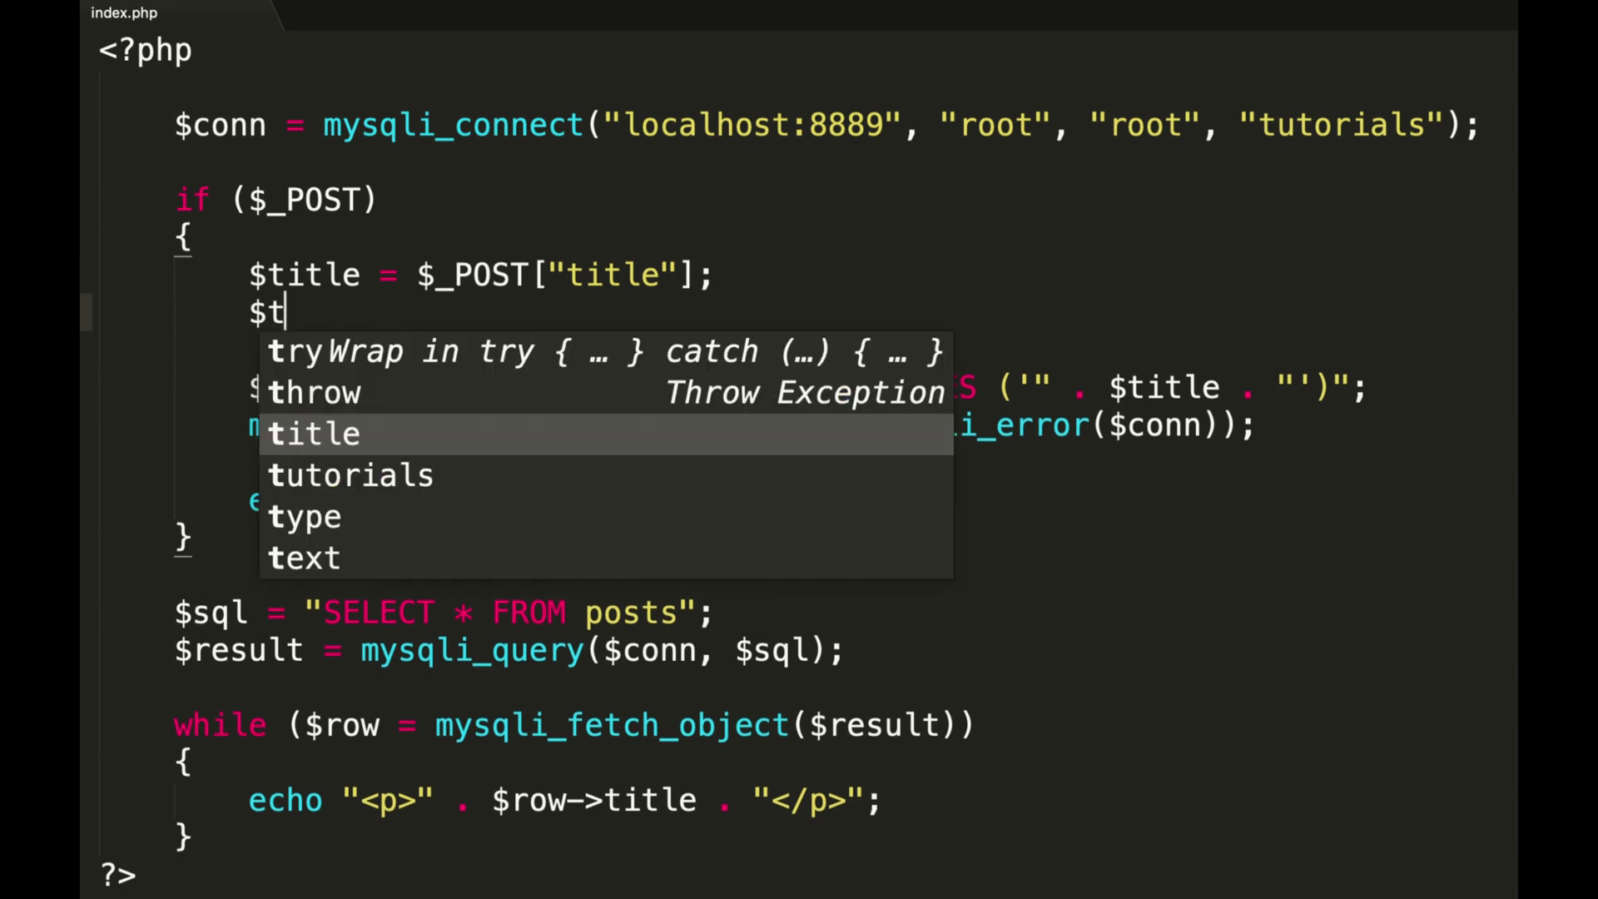
type("itle = mysqli")
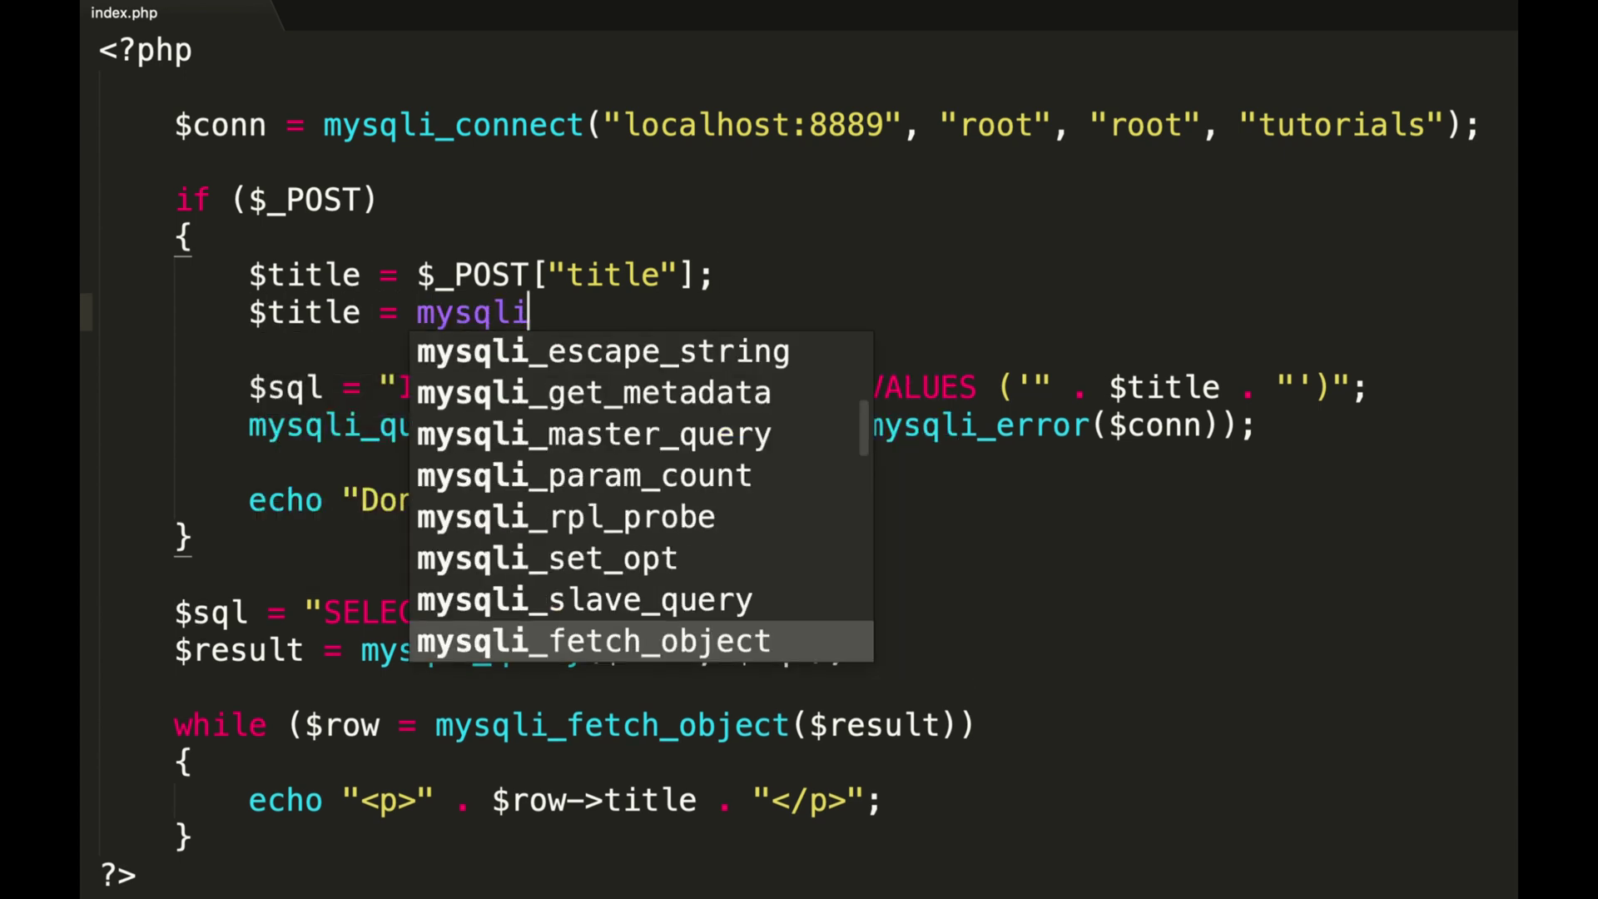
type("_real_esca")
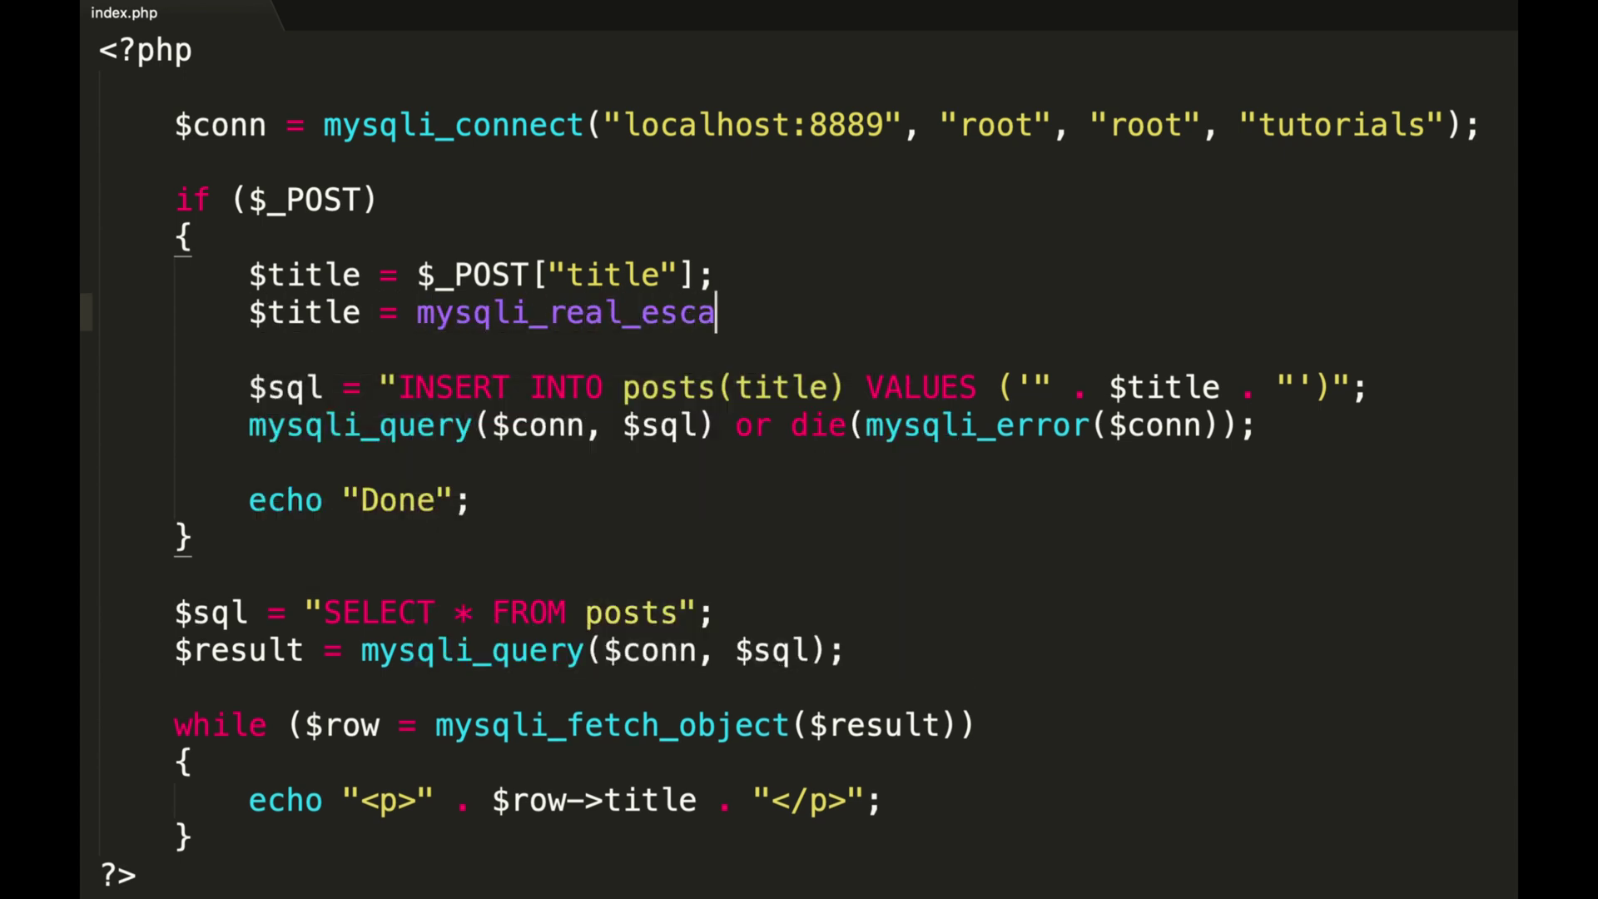
type("pe_string()")
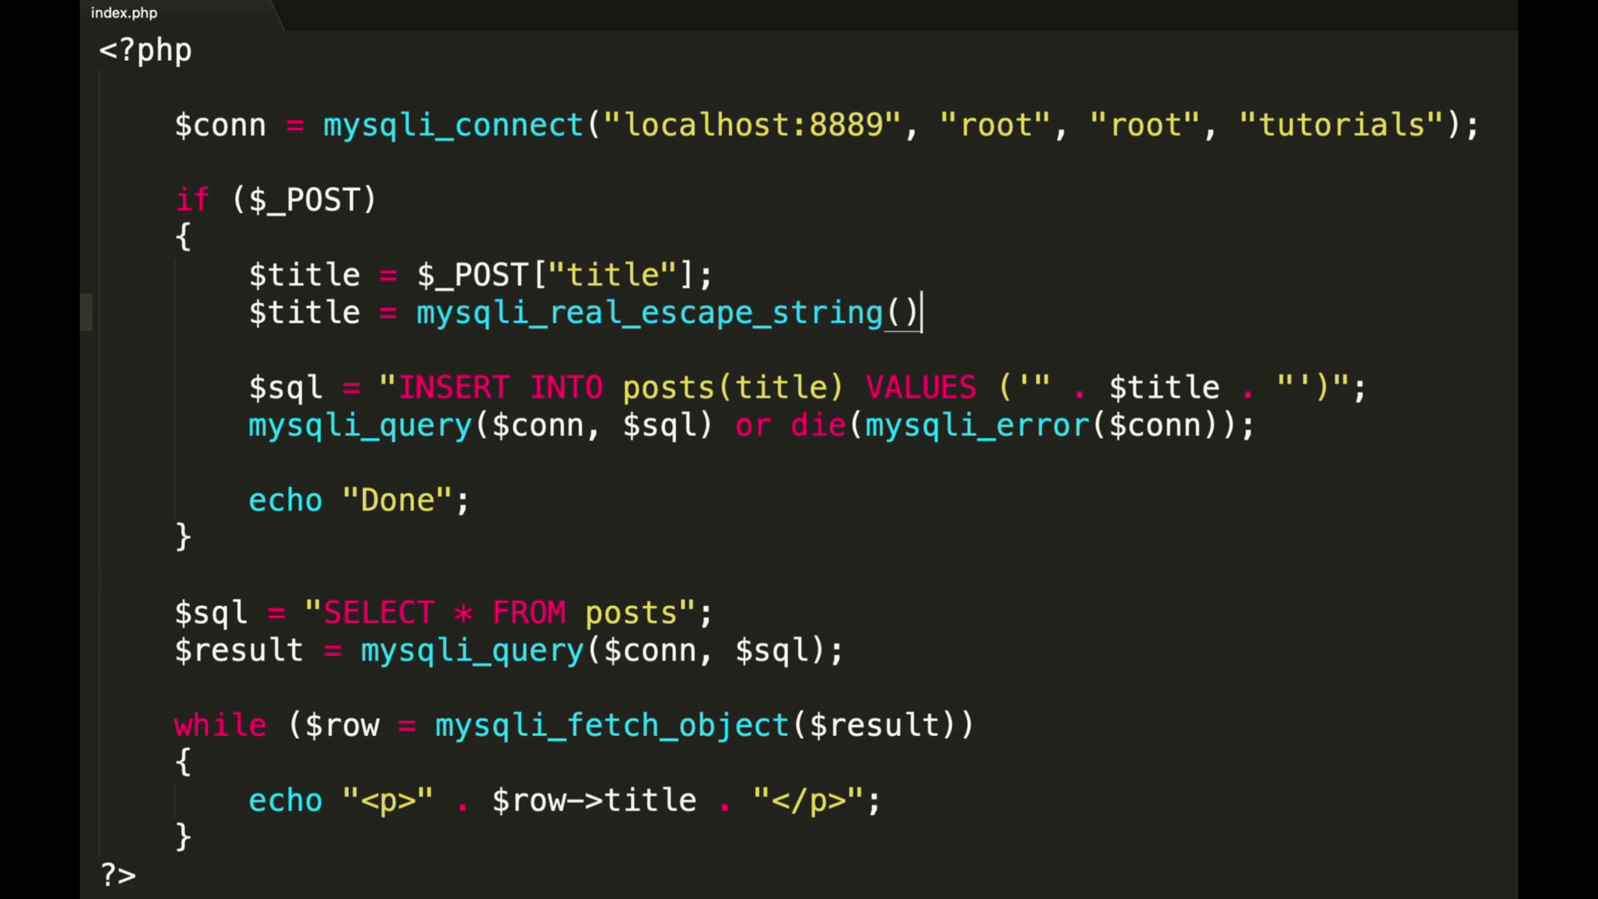
type(";")
key("Left")
double_click(259, 122)
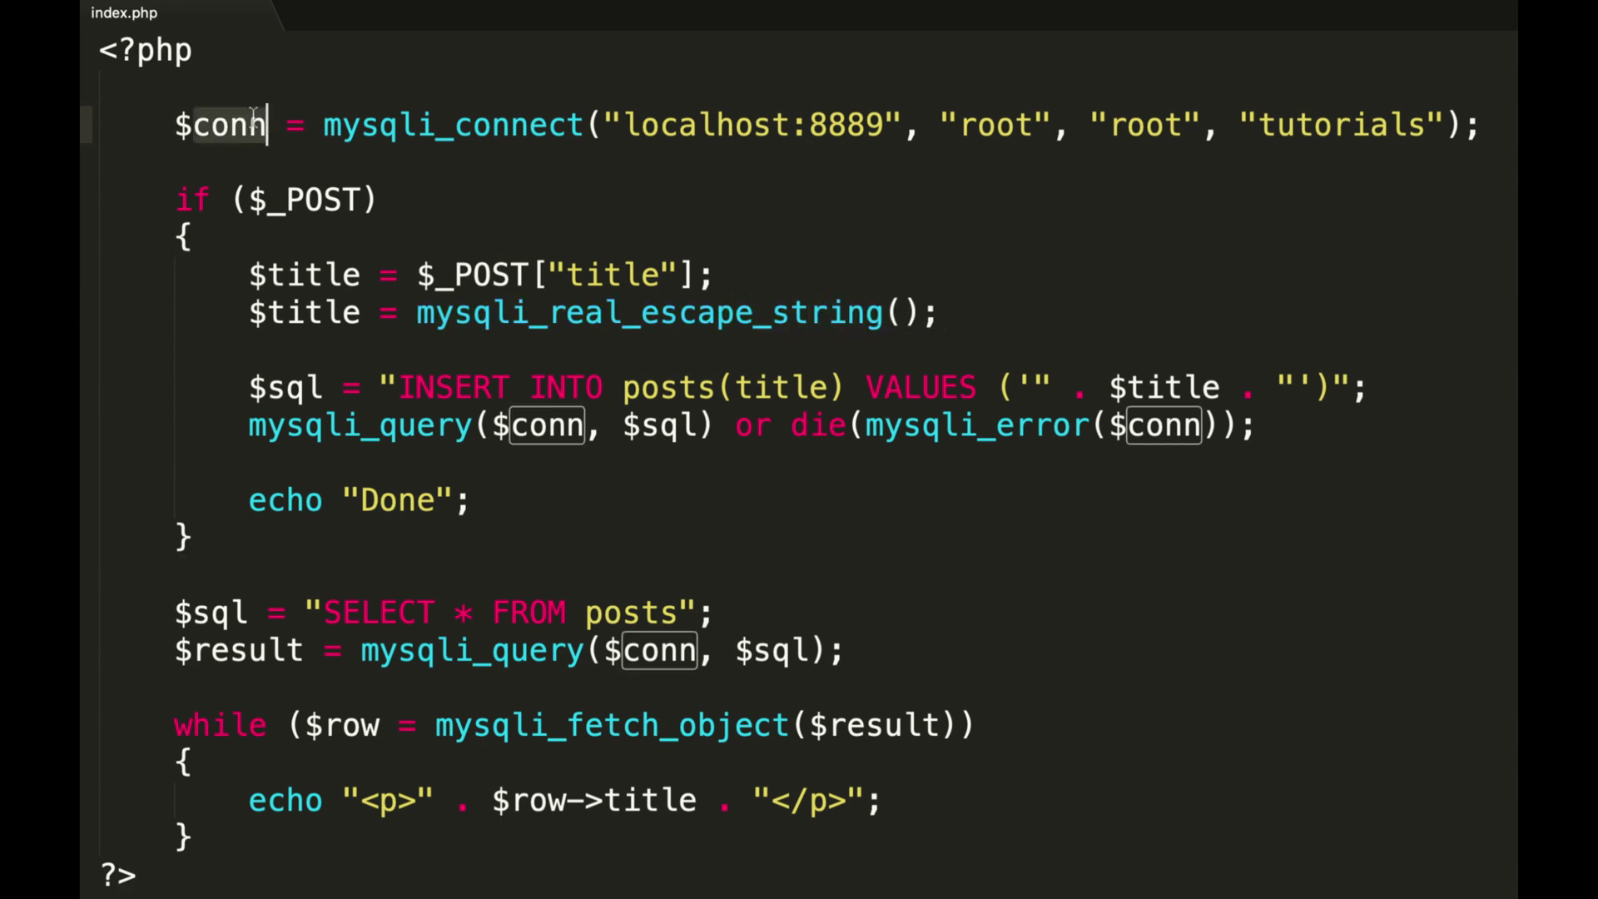
left_click(893, 313)
type("$")
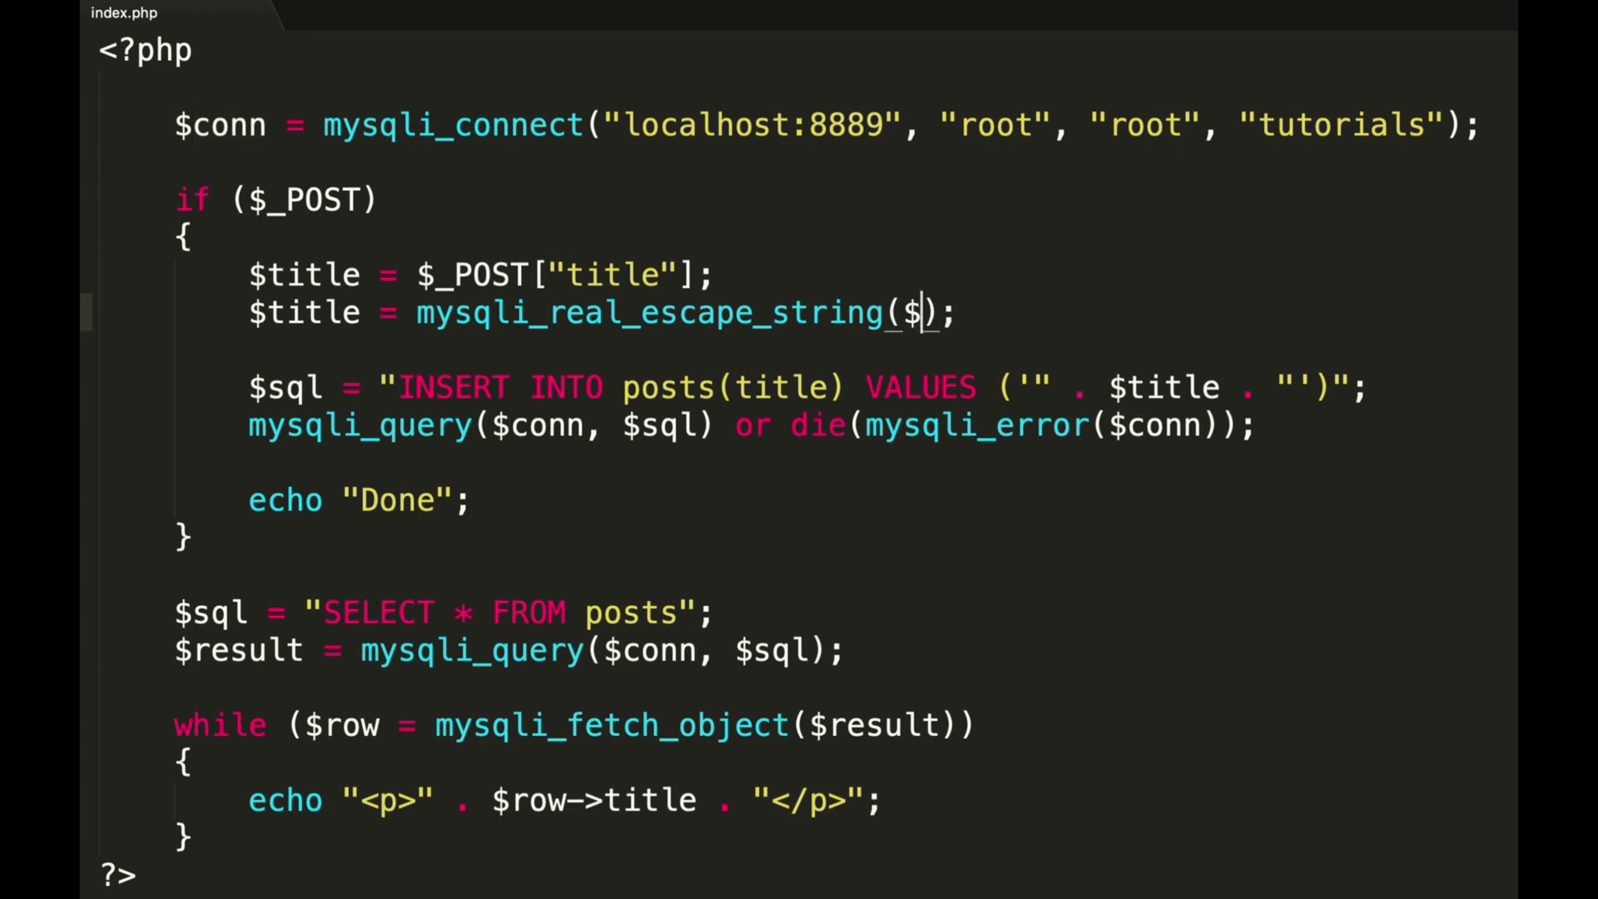
type("conn,")
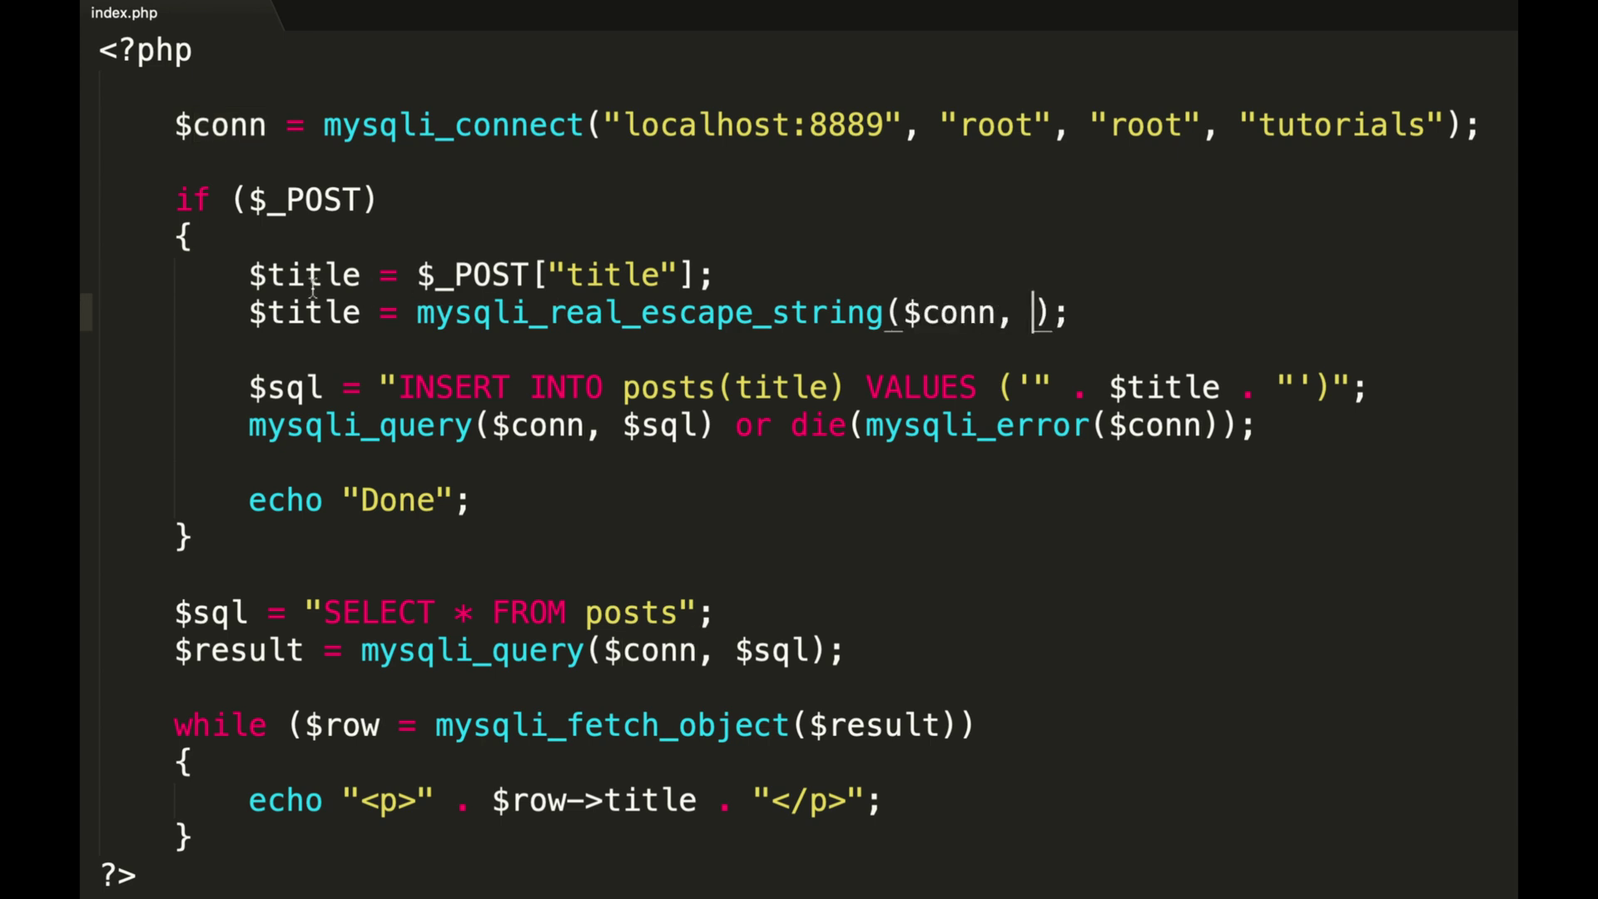
double_click(313, 278)
left_click(1022, 315)
type("$")
type("title")
key("super+s")
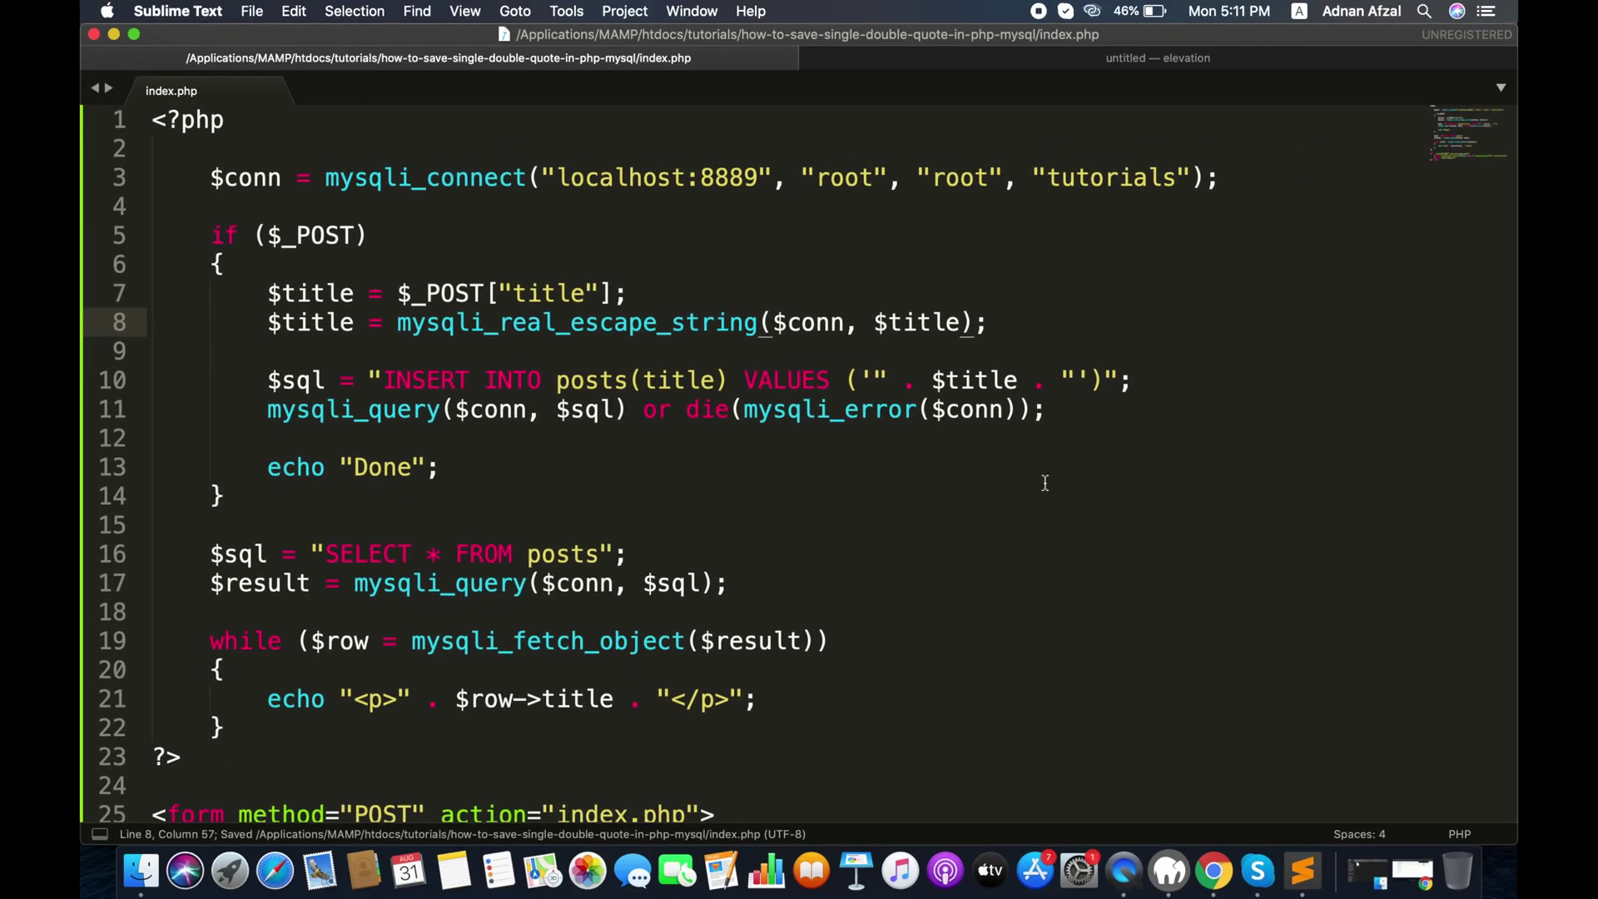
left_click(1216, 847)
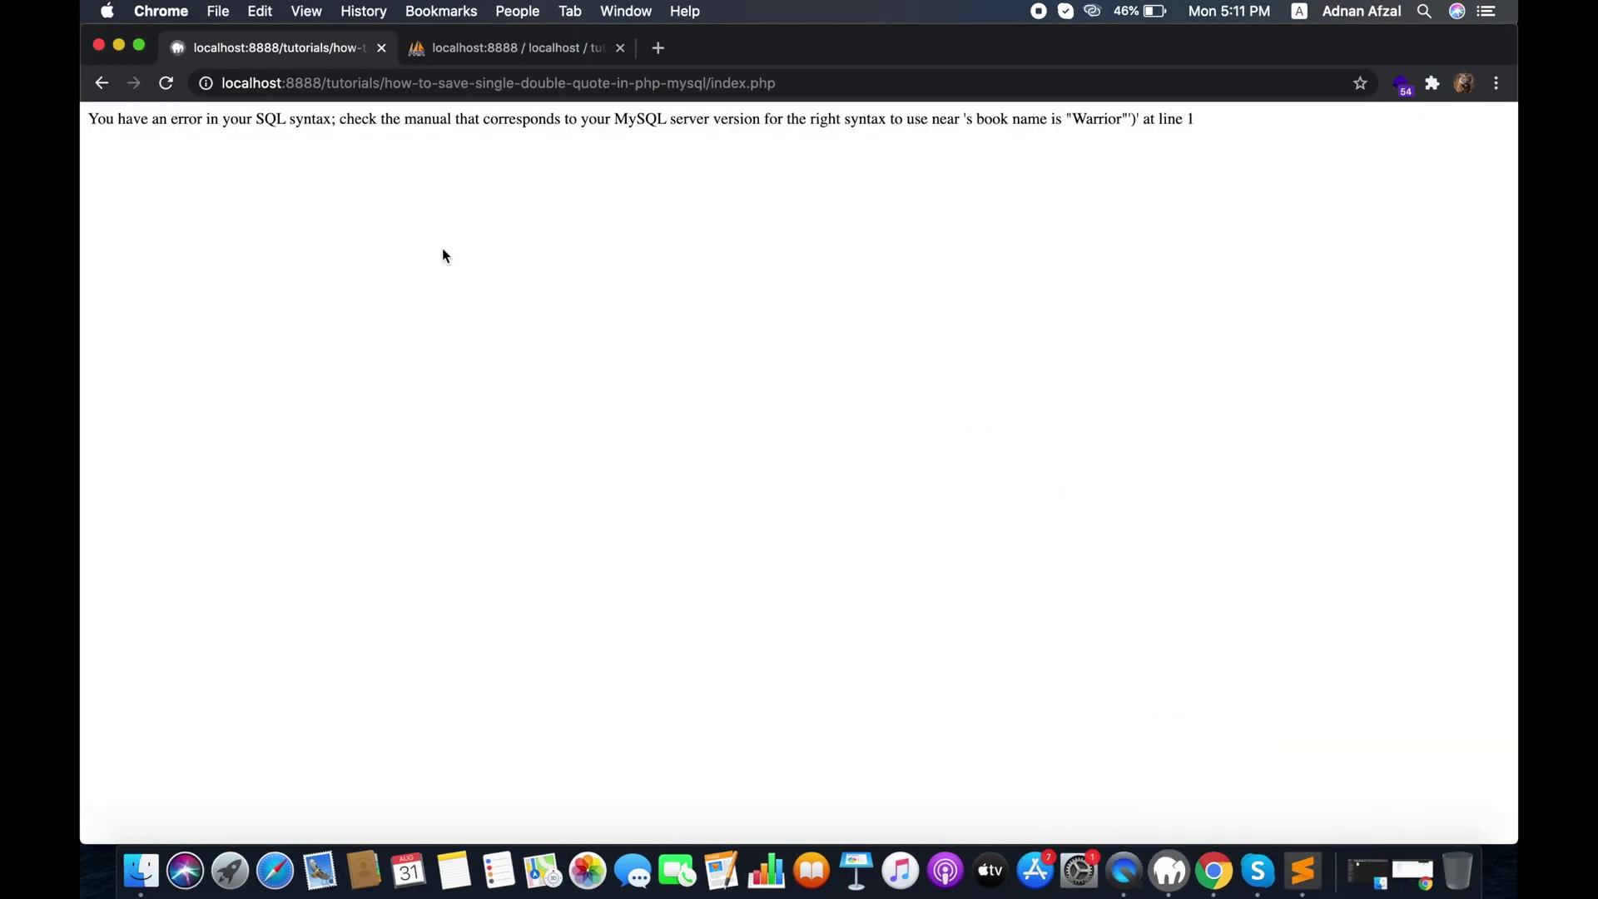
Step: Reload the form page and check the current posts table listing in phpMyAdmin
left_click(487, 82)
key("Return")
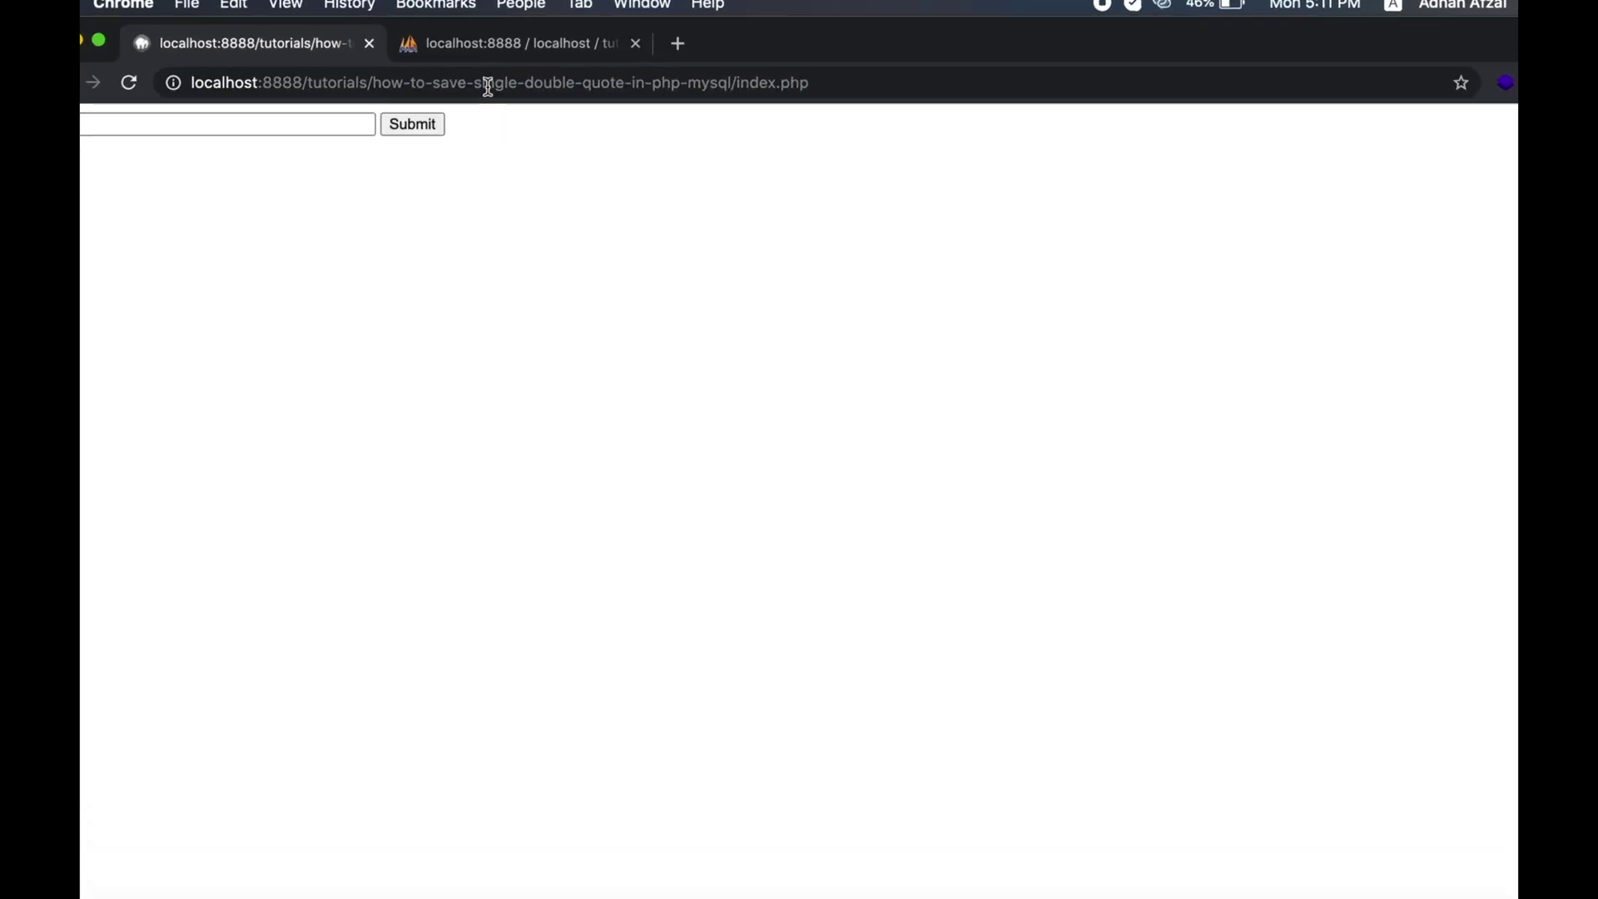
left_click(192, 216)
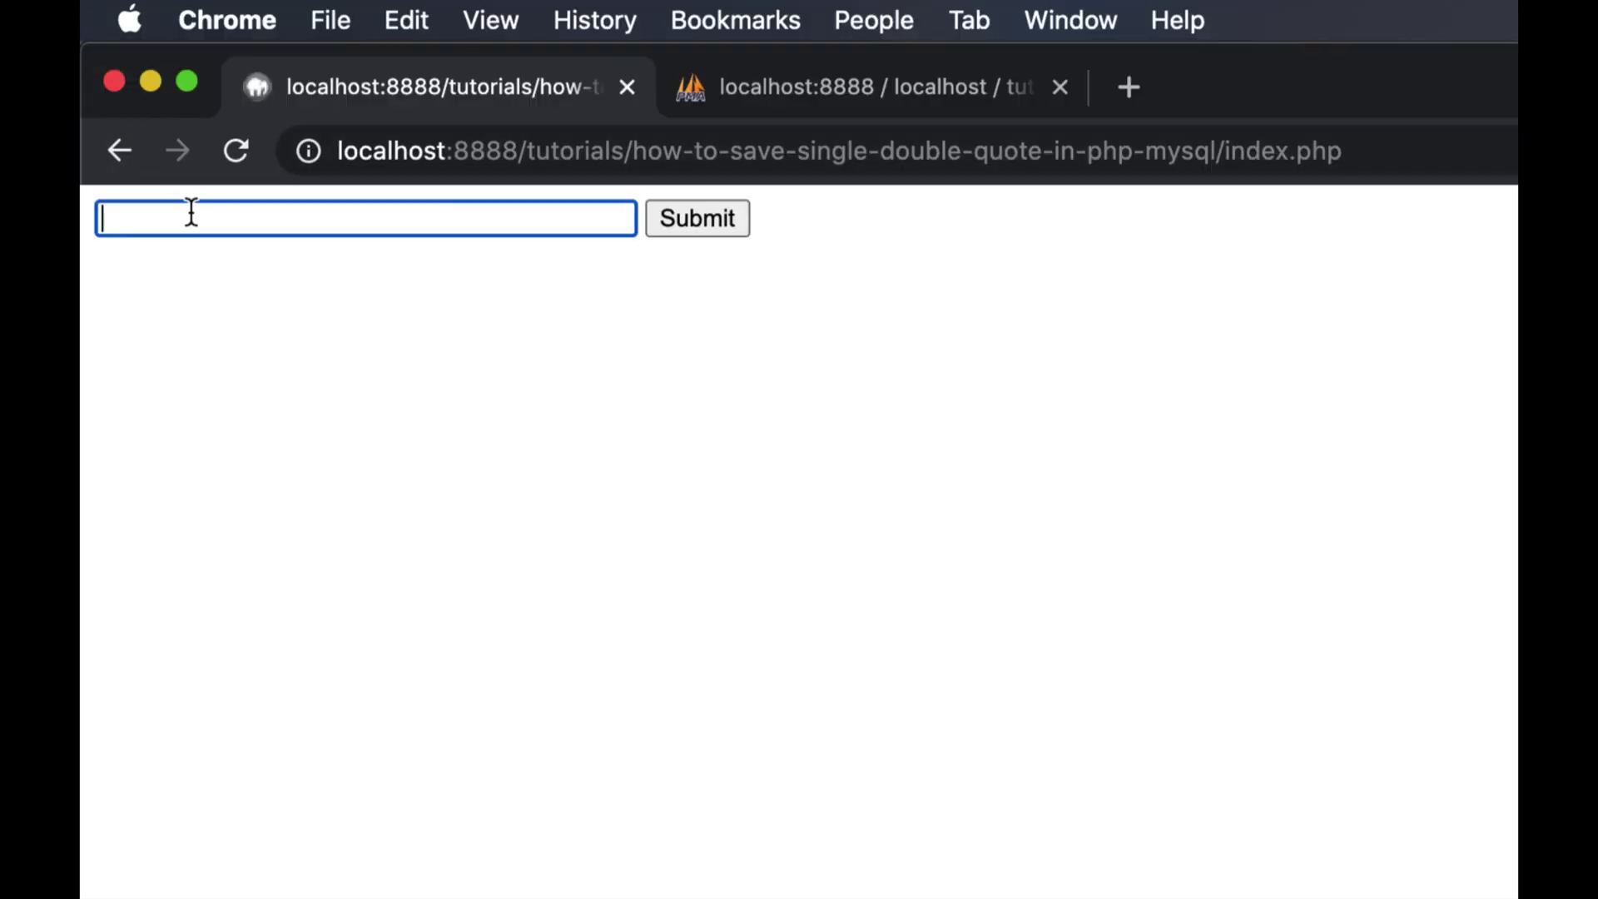
left_click(666, 86)
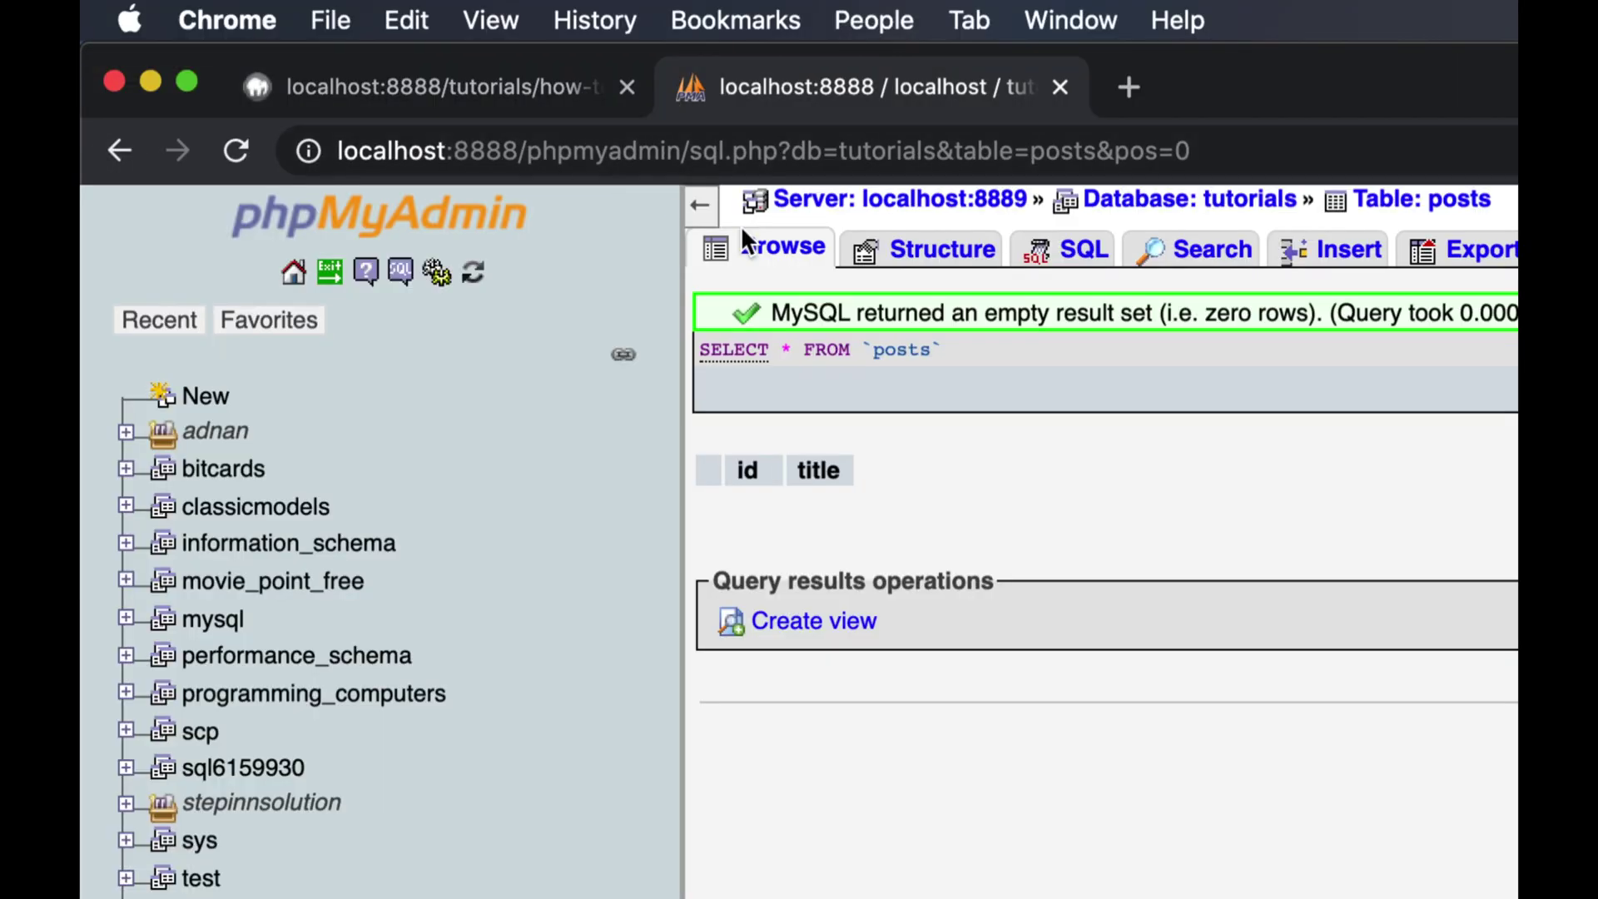
left_click(779, 254)
left_click(492, 96)
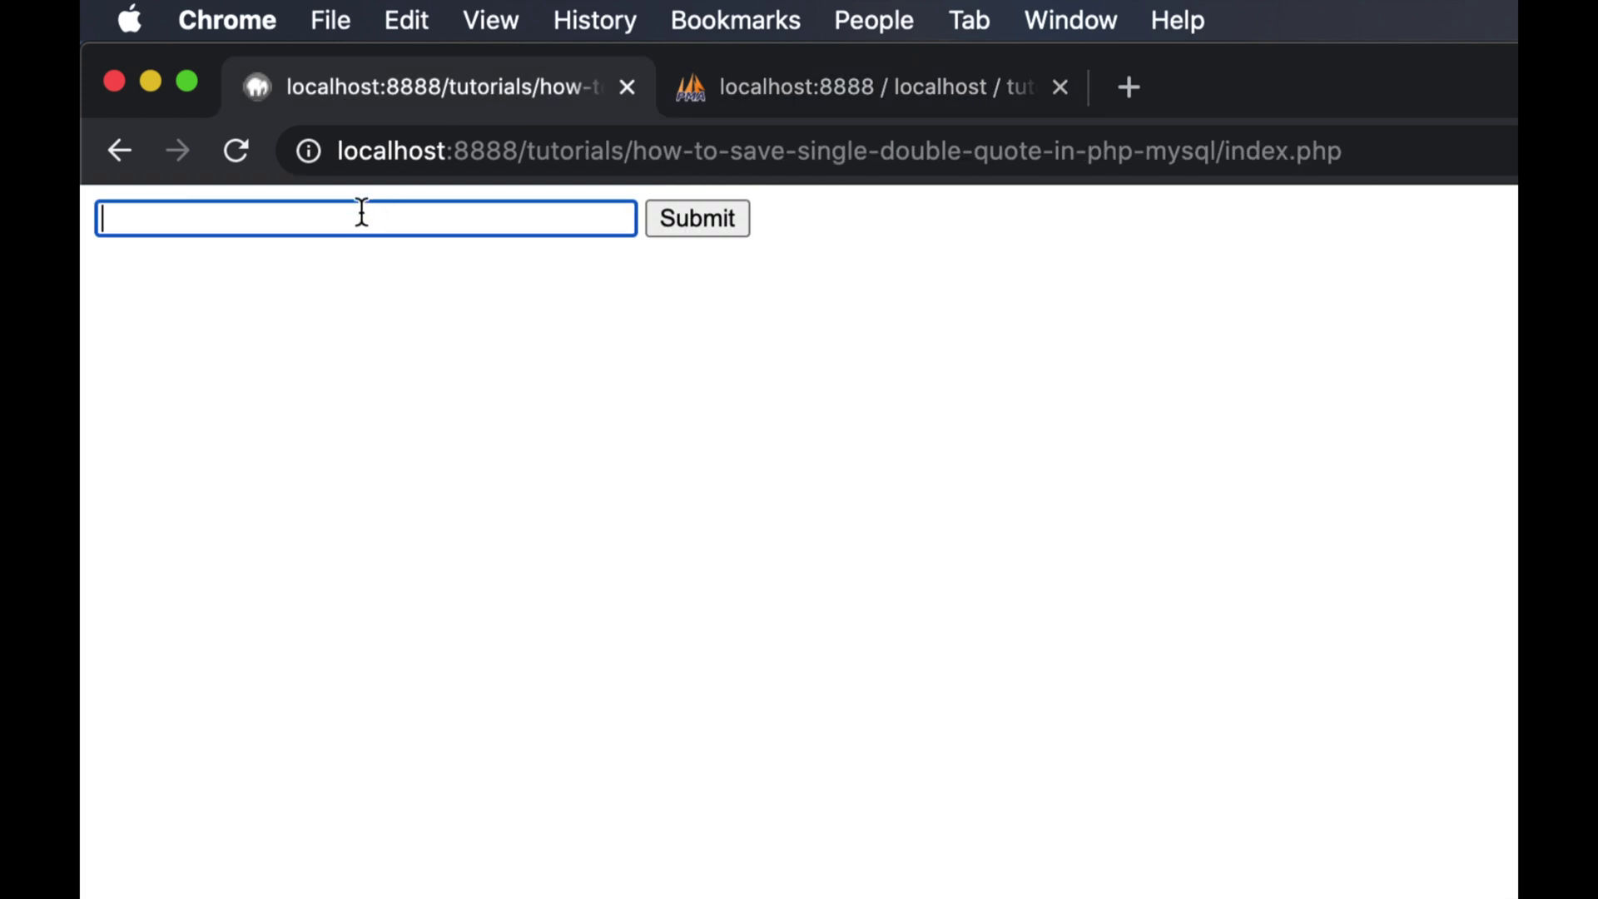
type("Ali's book ")
type("name is \"Warrior\".")
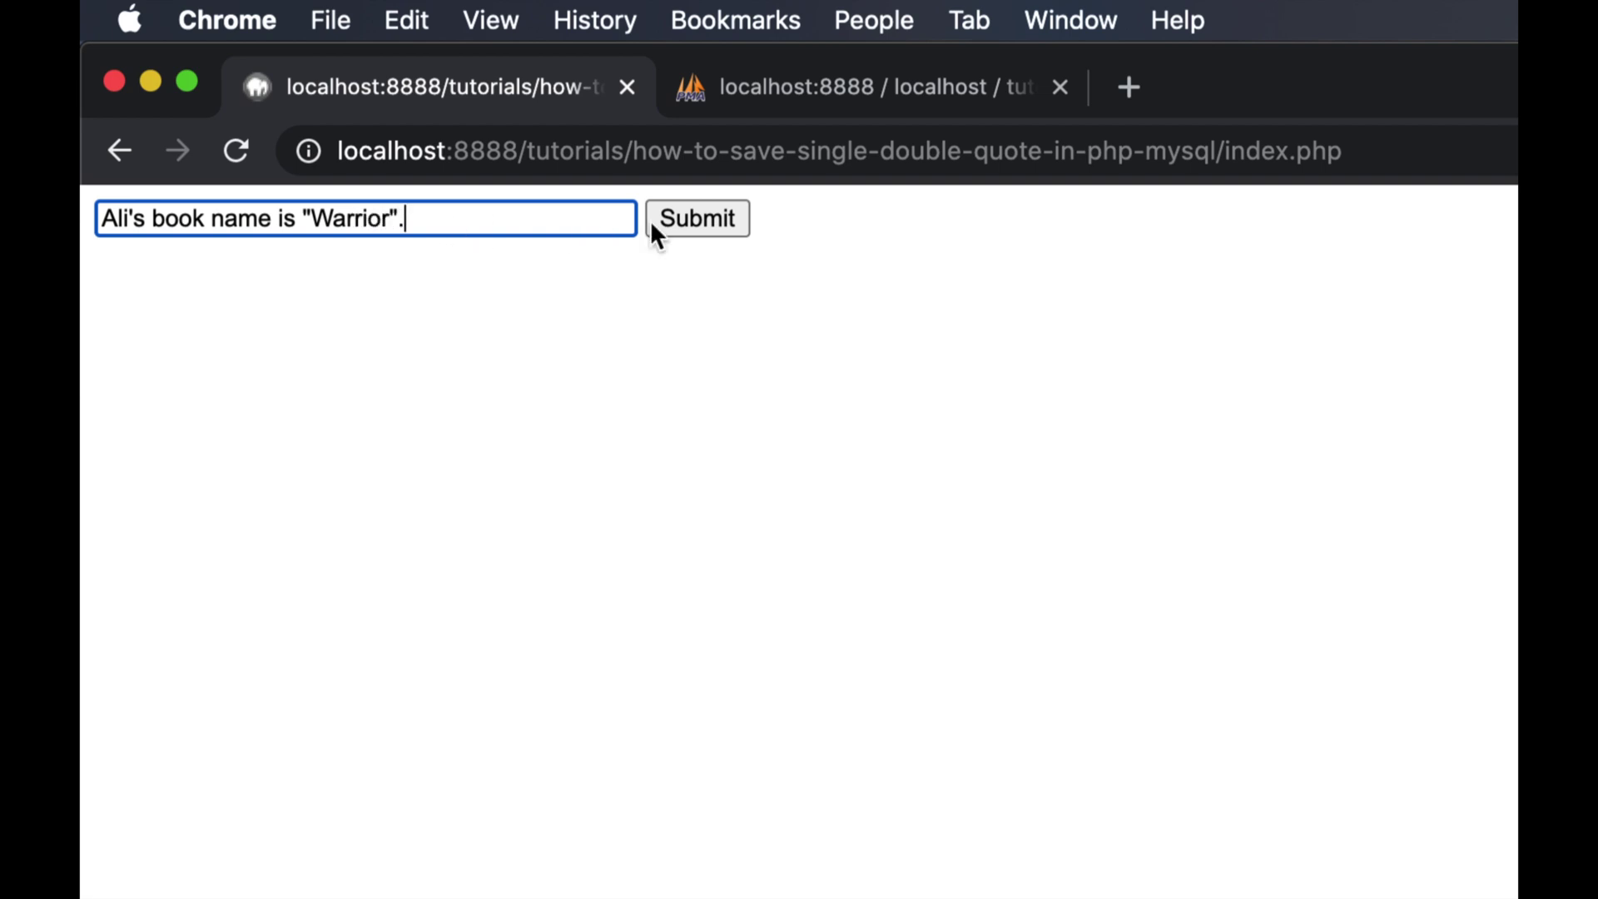
Step: Submit Ali's book name is "Warrior" successfully and browse the posts table to see the new row
left_click(684, 224)
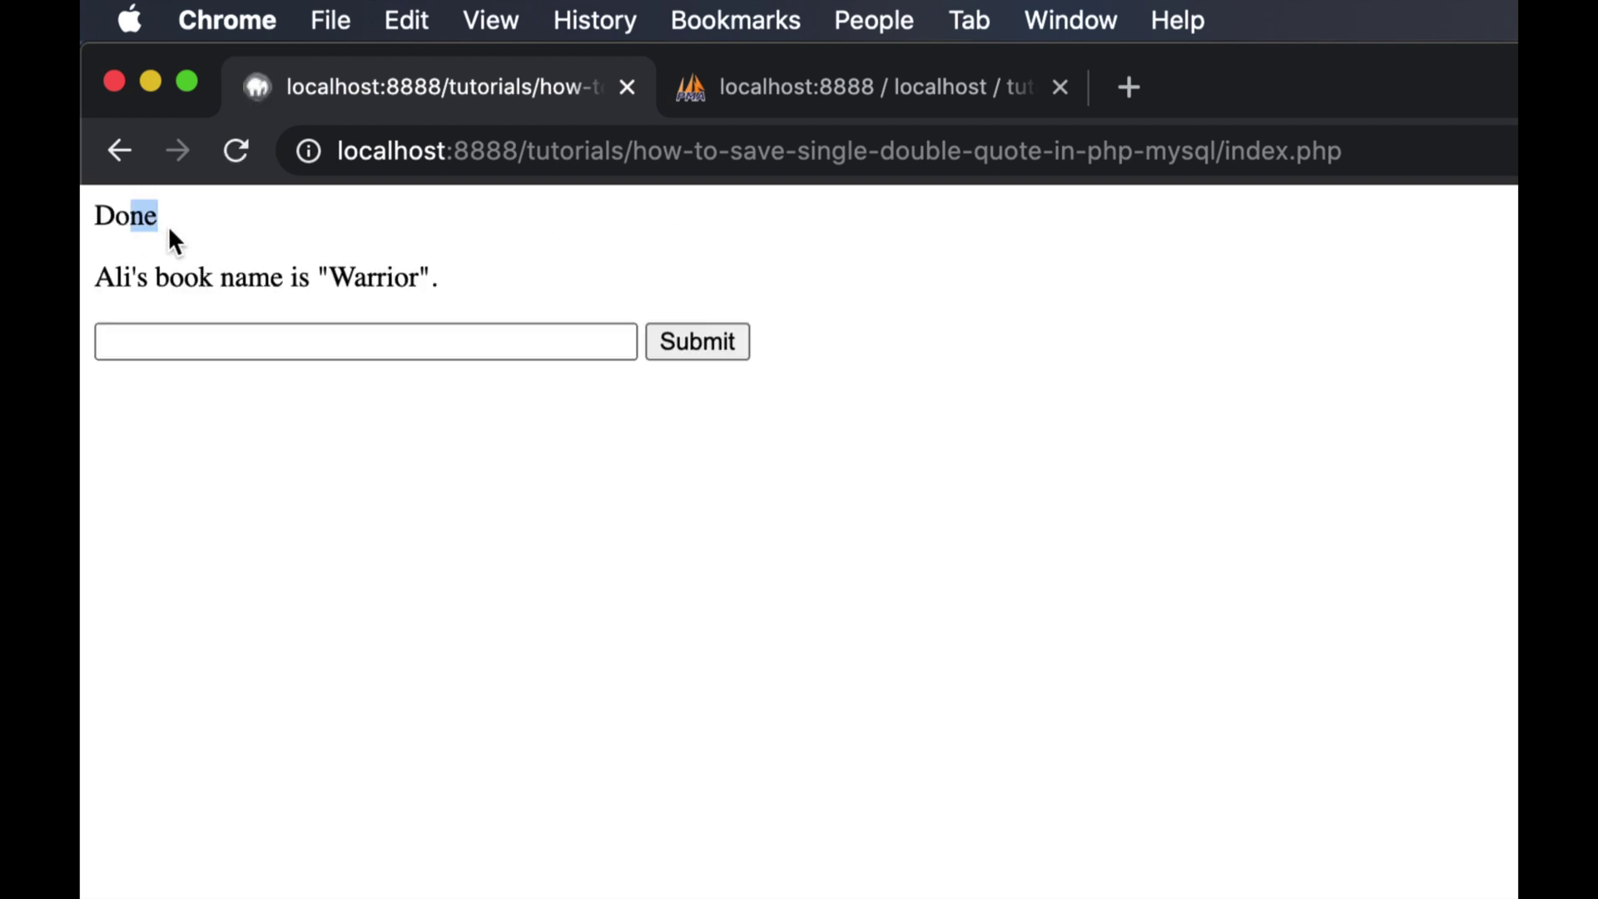
left_click(773, 106)
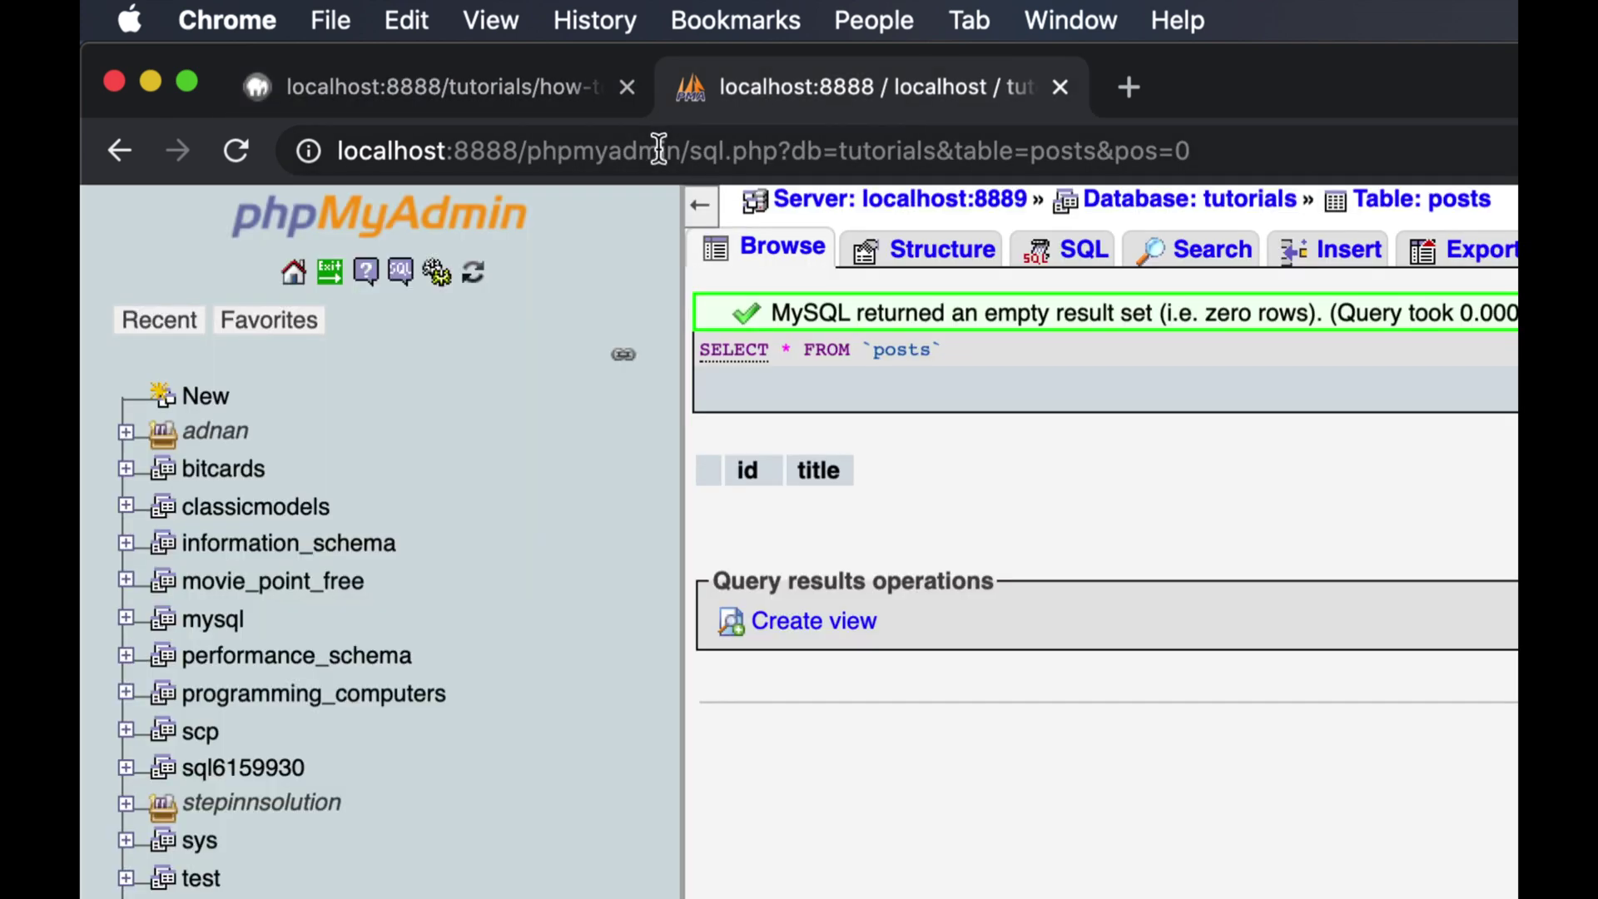
left_click(759, 247)
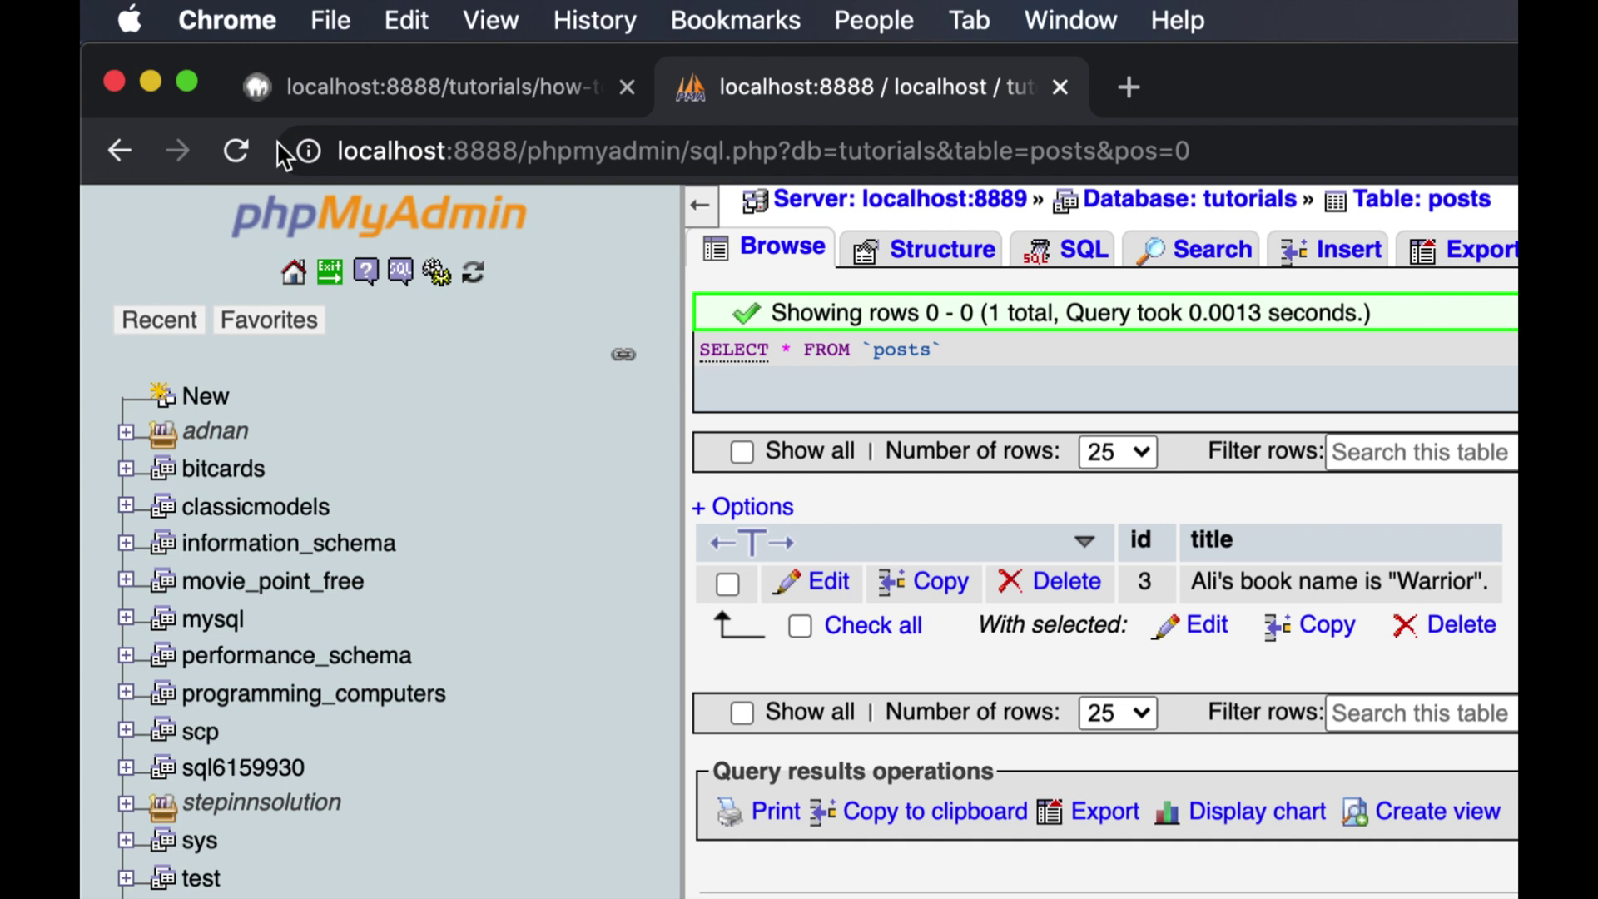
Step: Reload index.php so it shows only the saved book sentence and an empty form
left_click(346, 94)
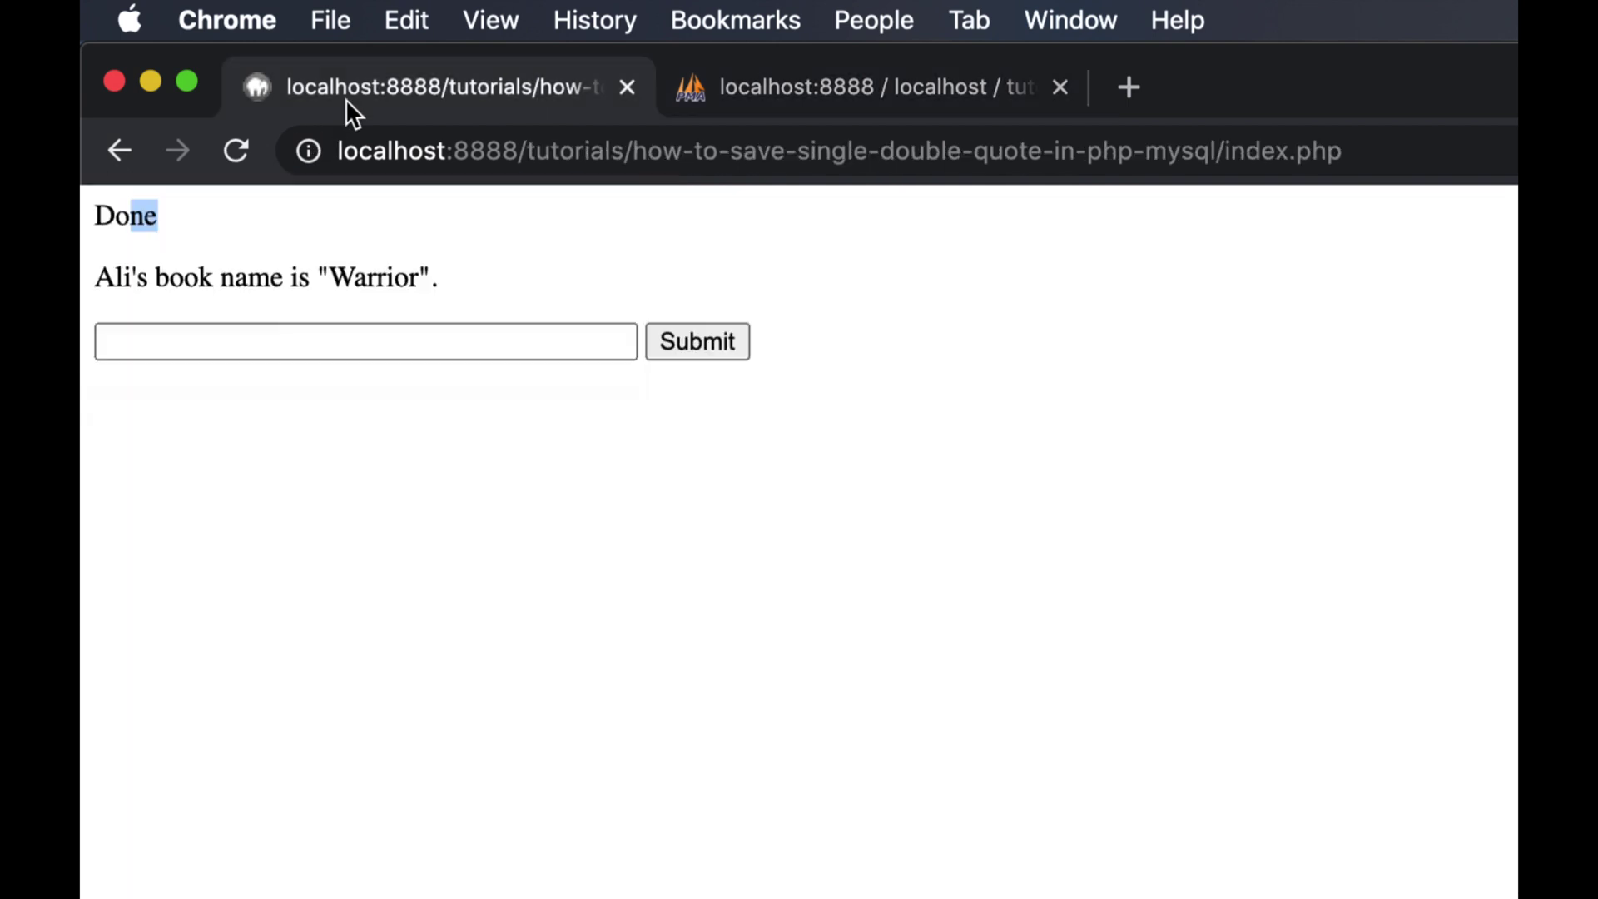
left_click(522, 150)
key("Return")
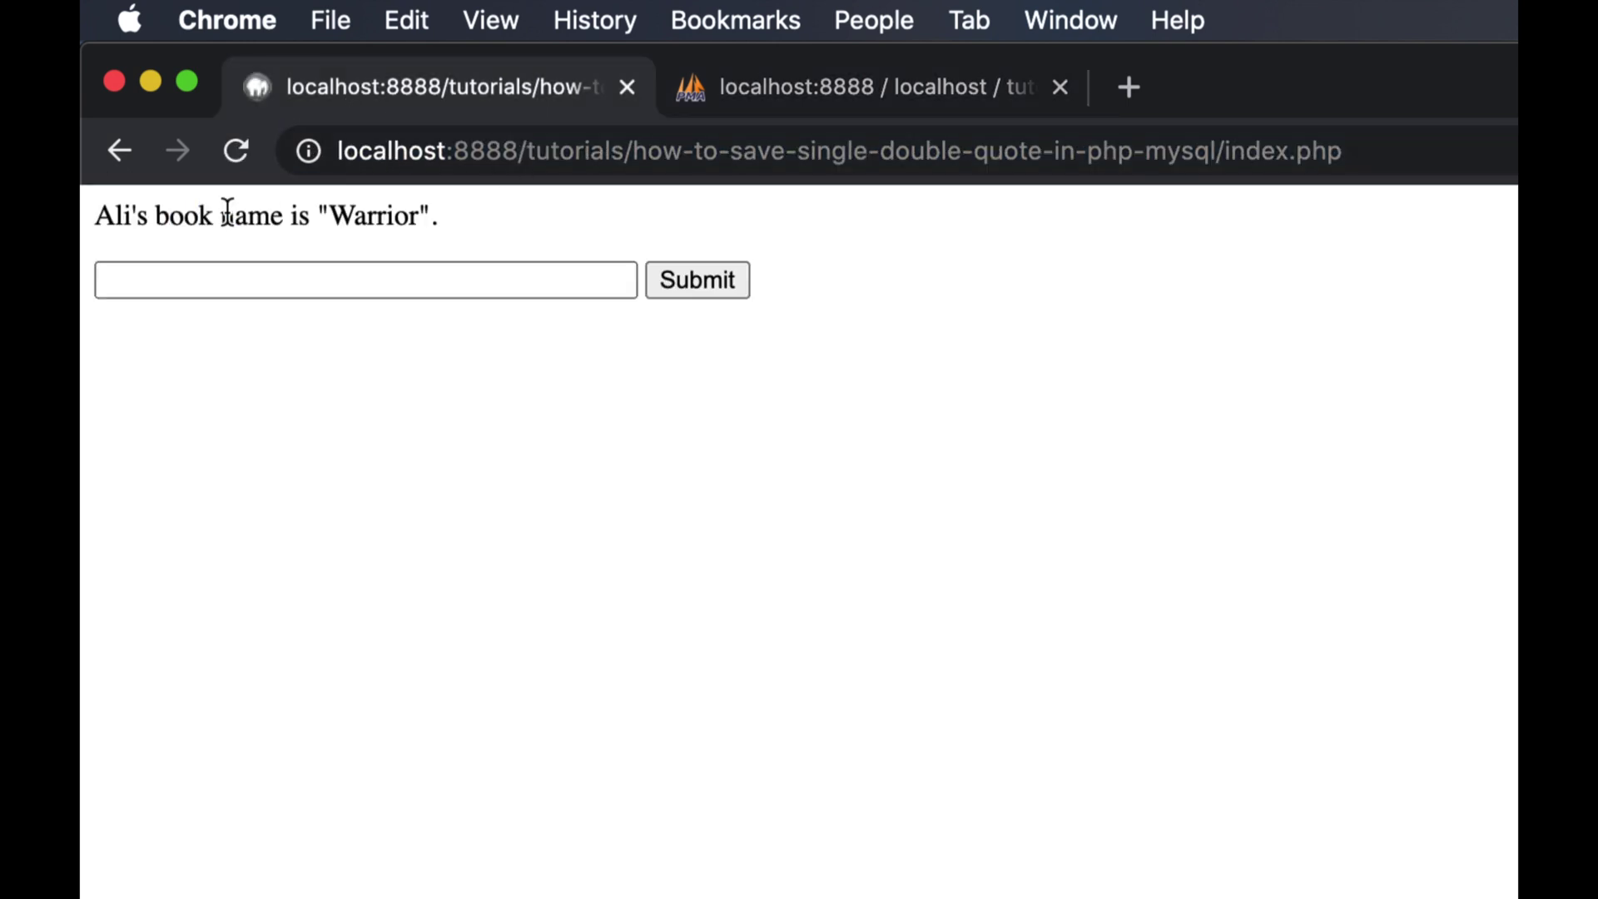